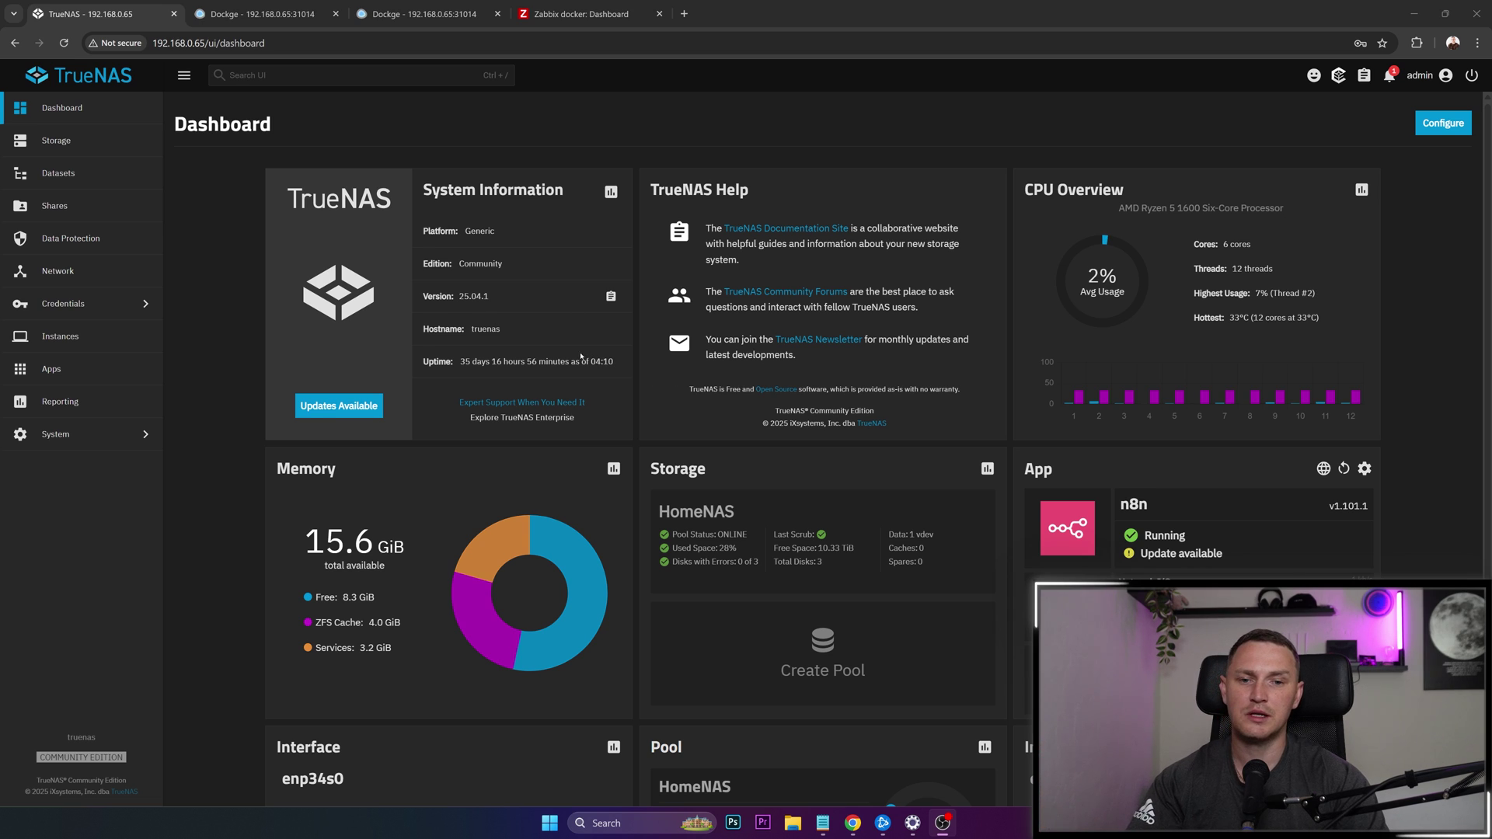
Show the installed dockge and n8n apps, with dockge's details: version 1.2.3, port 31014
{"action": "scroll", "coordinate": [617, 369], "scroll_direction": "down", "scroll_amount": 3}
{"action": "scroll", "coordinate": [628, 376], "scroll_direction": "up", "scroll_amount": 3}
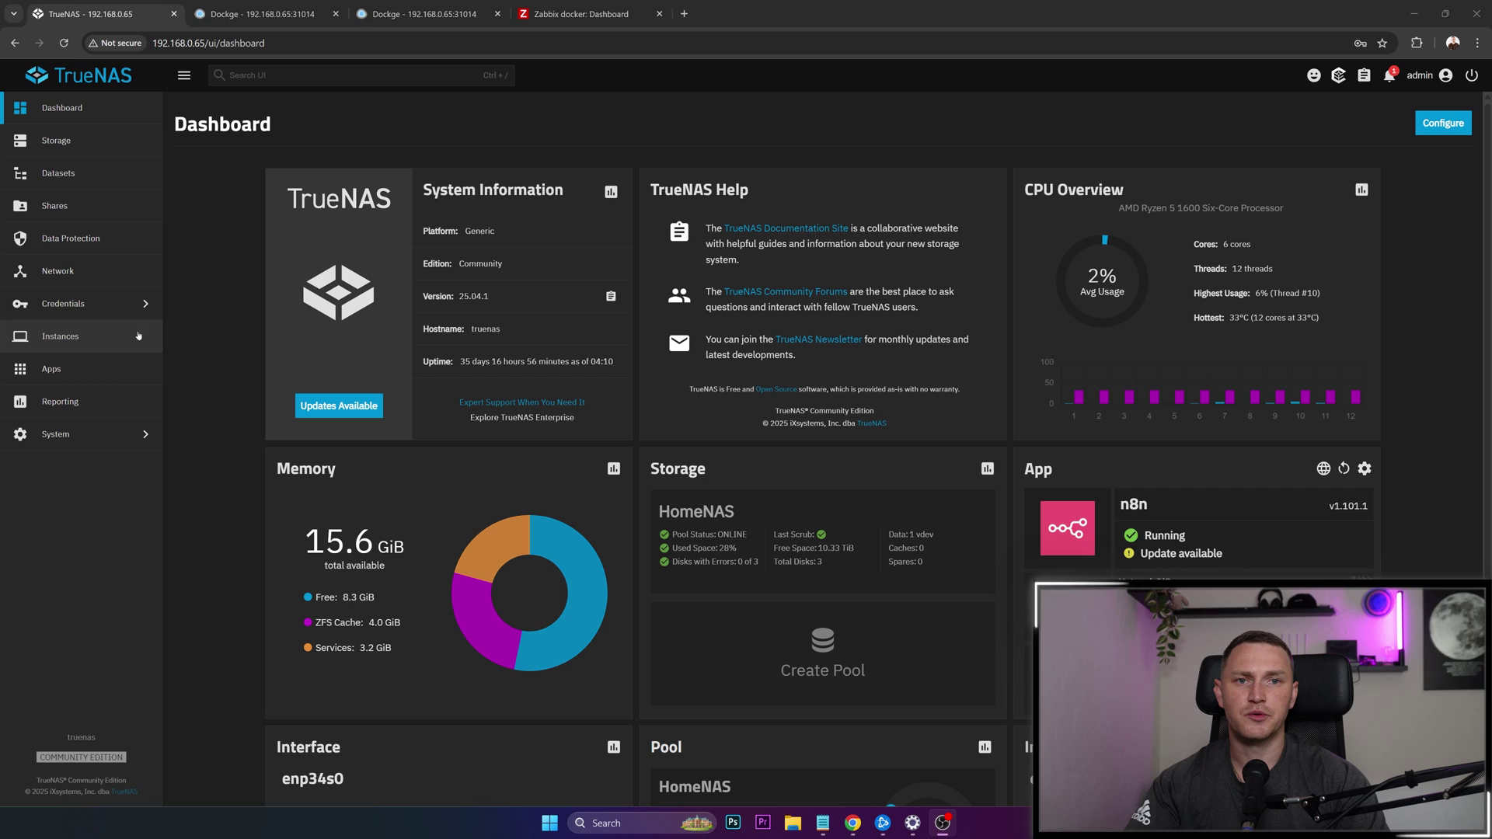
{"action": "left_click", "coordinate": [98, 368]}
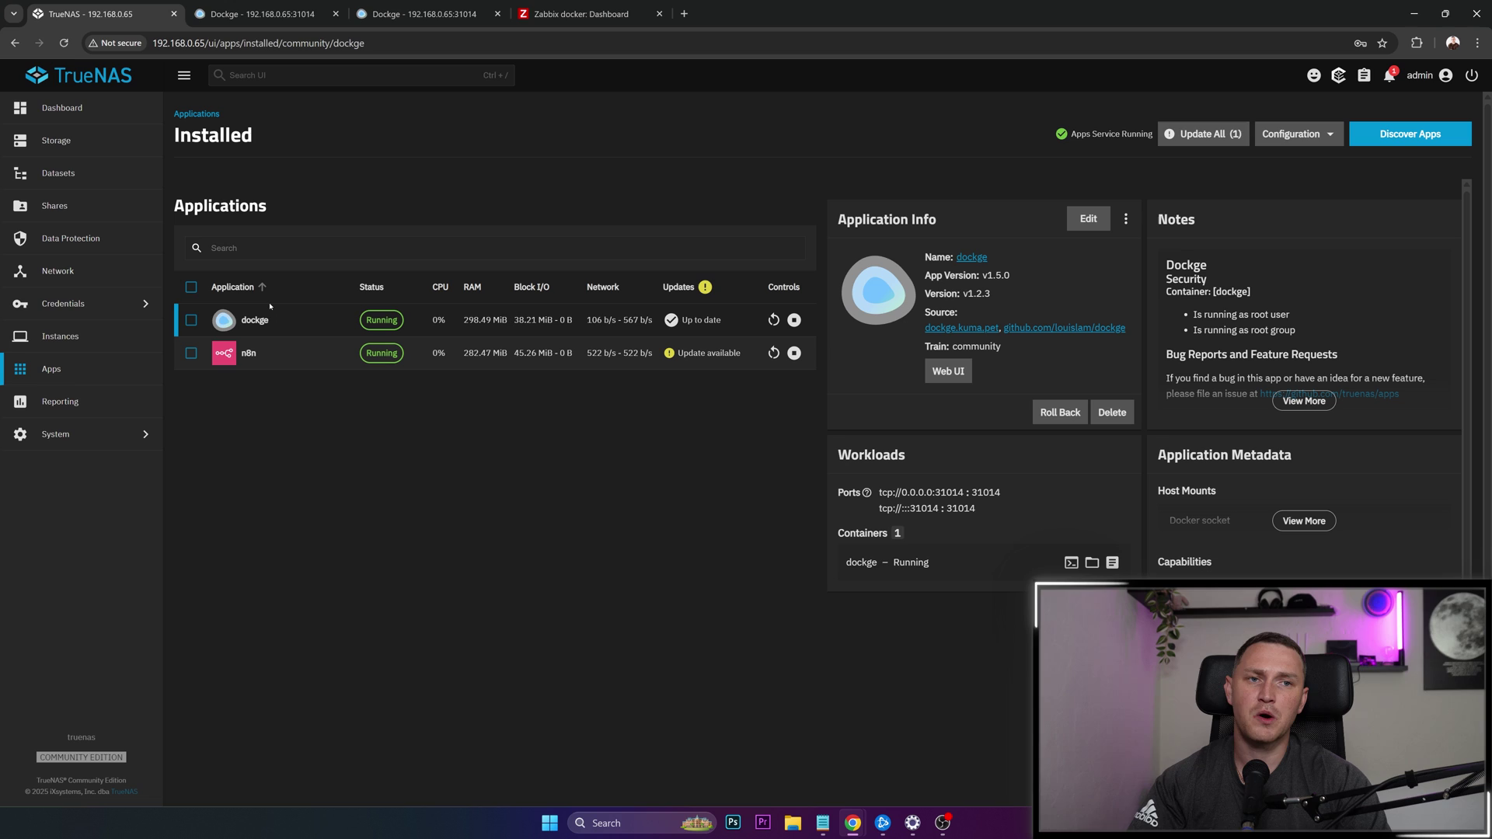
{"action": "left_click", "coordinate": [94, 182]}
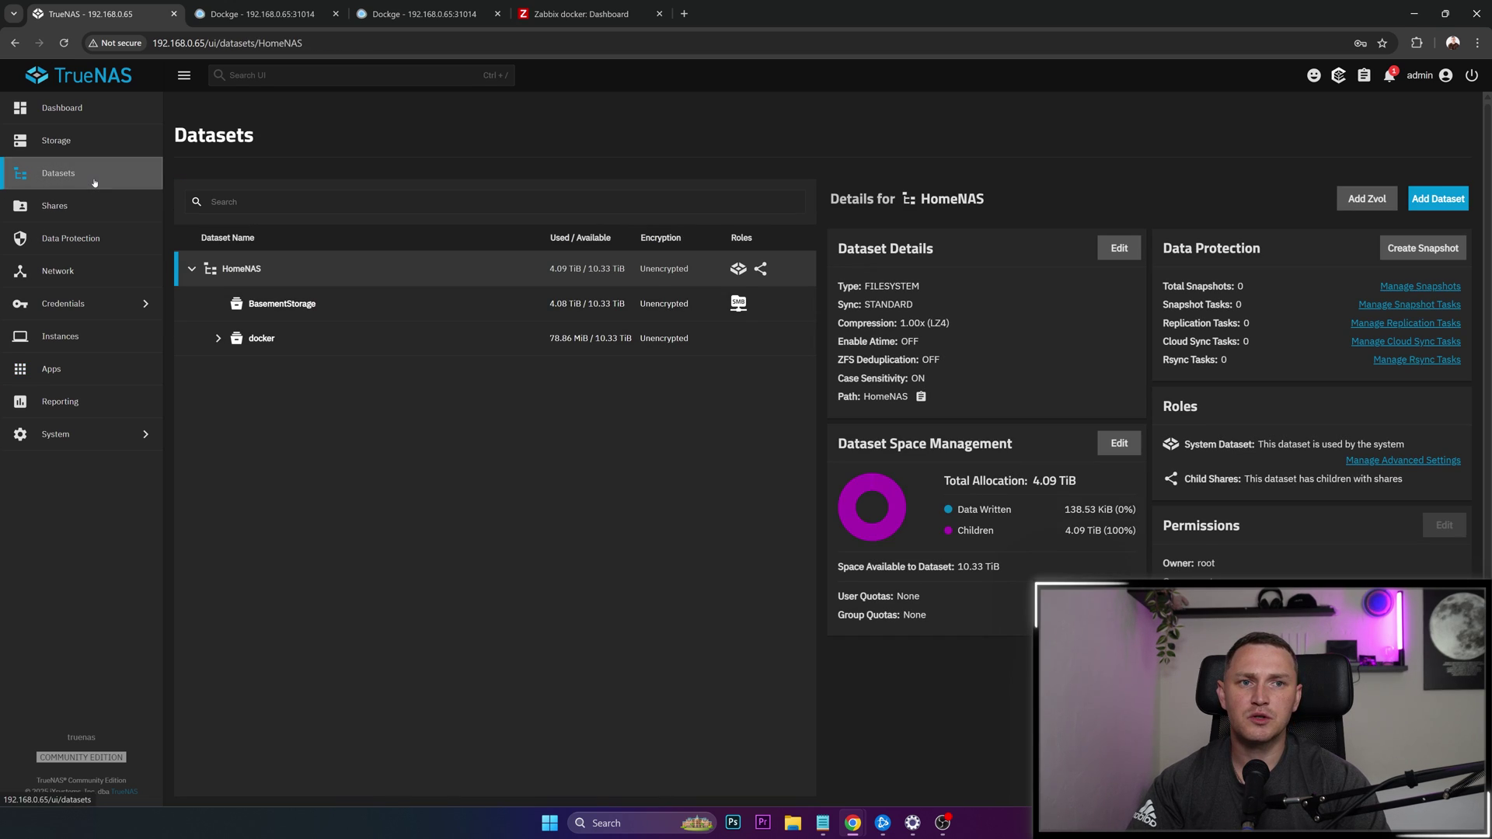
{"action": "left_click", "coordinate": [218, 338]}
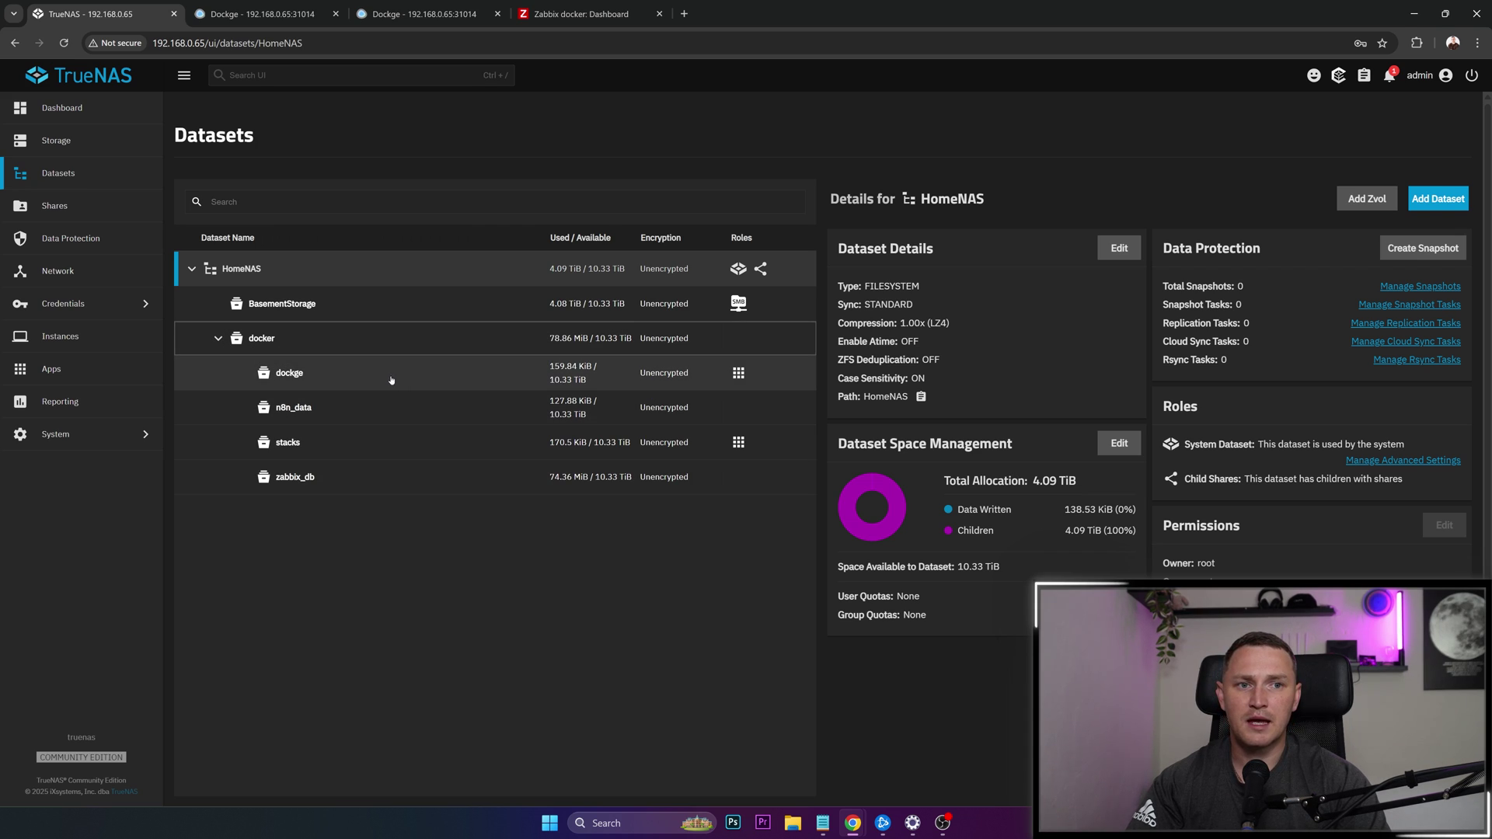
{"action": "left_click", "coordinate": [352, 488]}
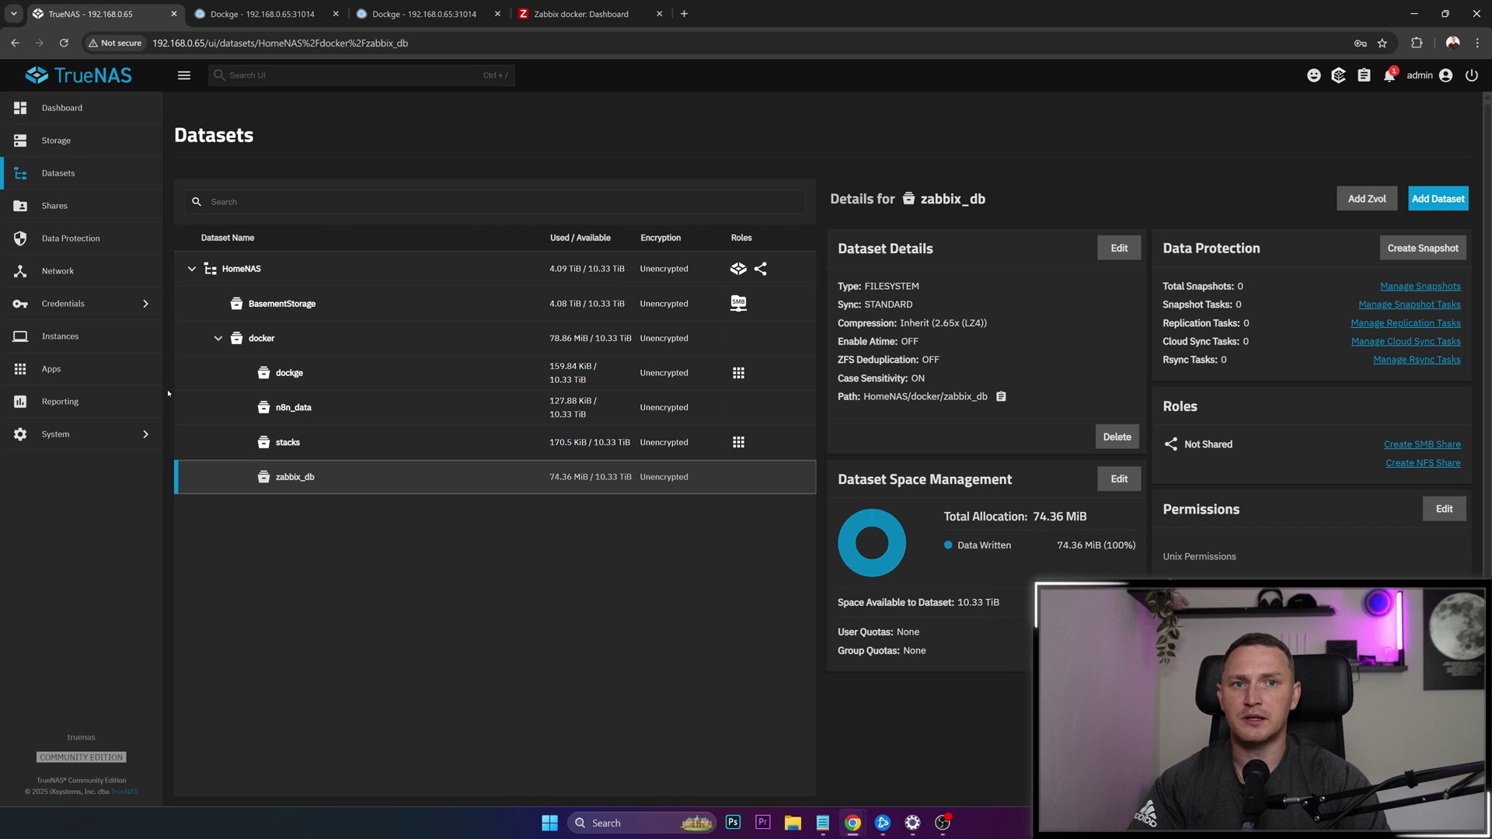
{"action": "left_click", "coordinate": [89, 369]}
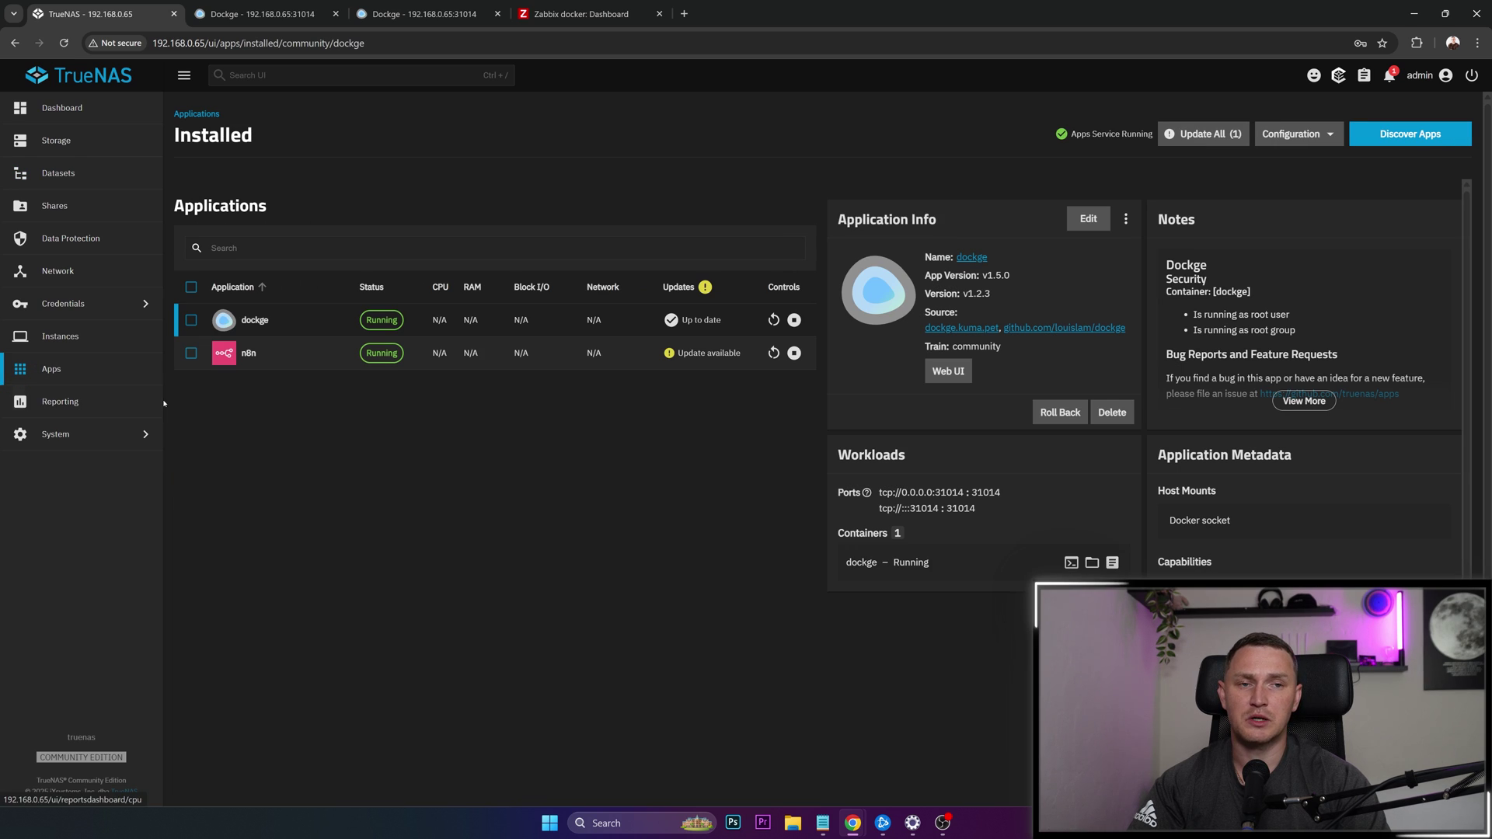
Open the Dockge web UI listing the zabbix, postgres, ix-dockge and ix-n8n stacks, closing the duplicate tab
{"action": "left_click", "coordinate": [948, 371]}
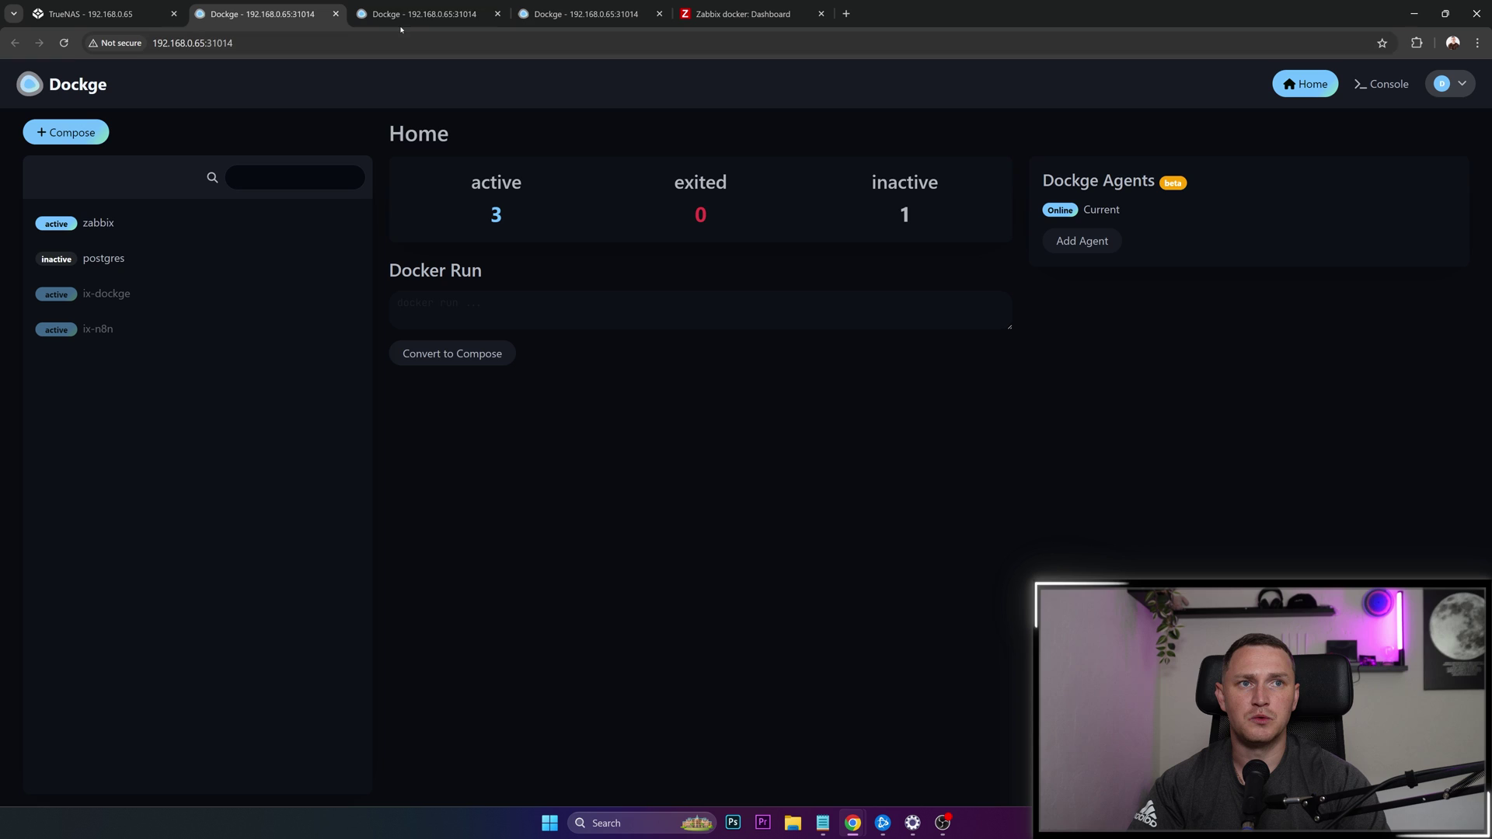
{"action": "left_click", "coordinate": [497, 13]}
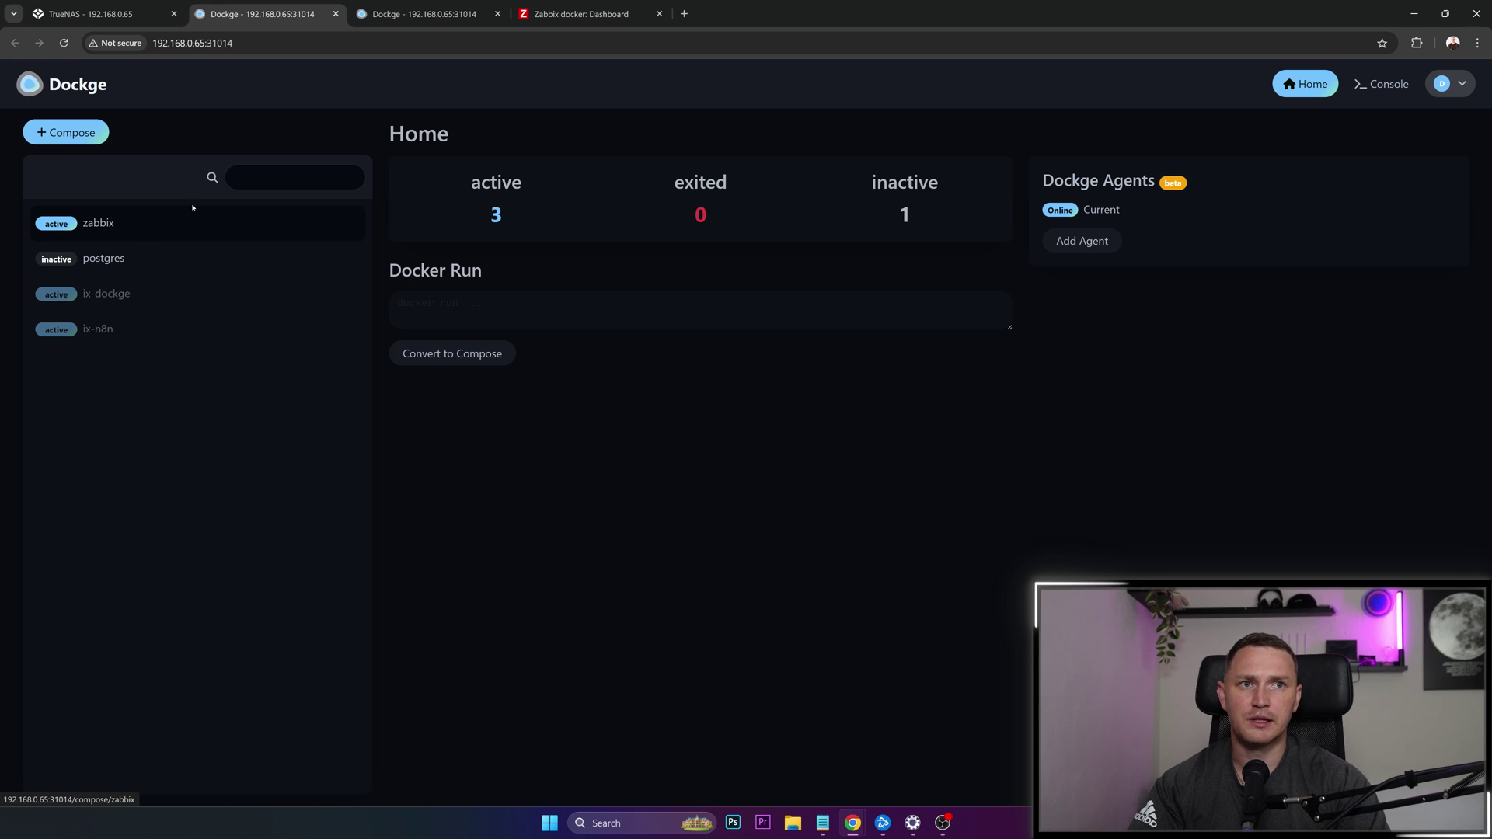
{"action": "left_click", "coordinate": [594, 4]}
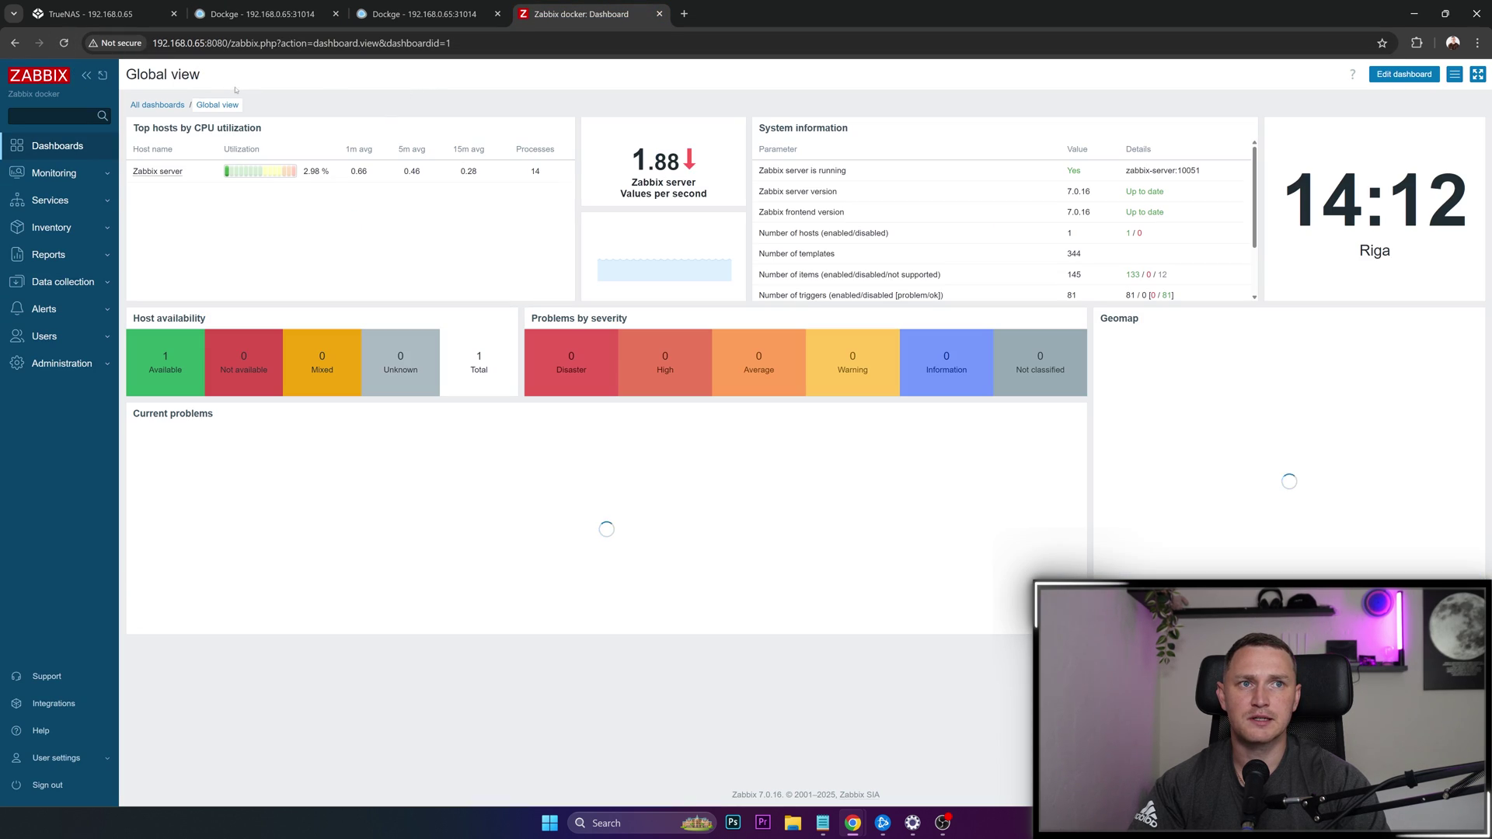
{"action": "left_click", "coordinate": [255, 22]}
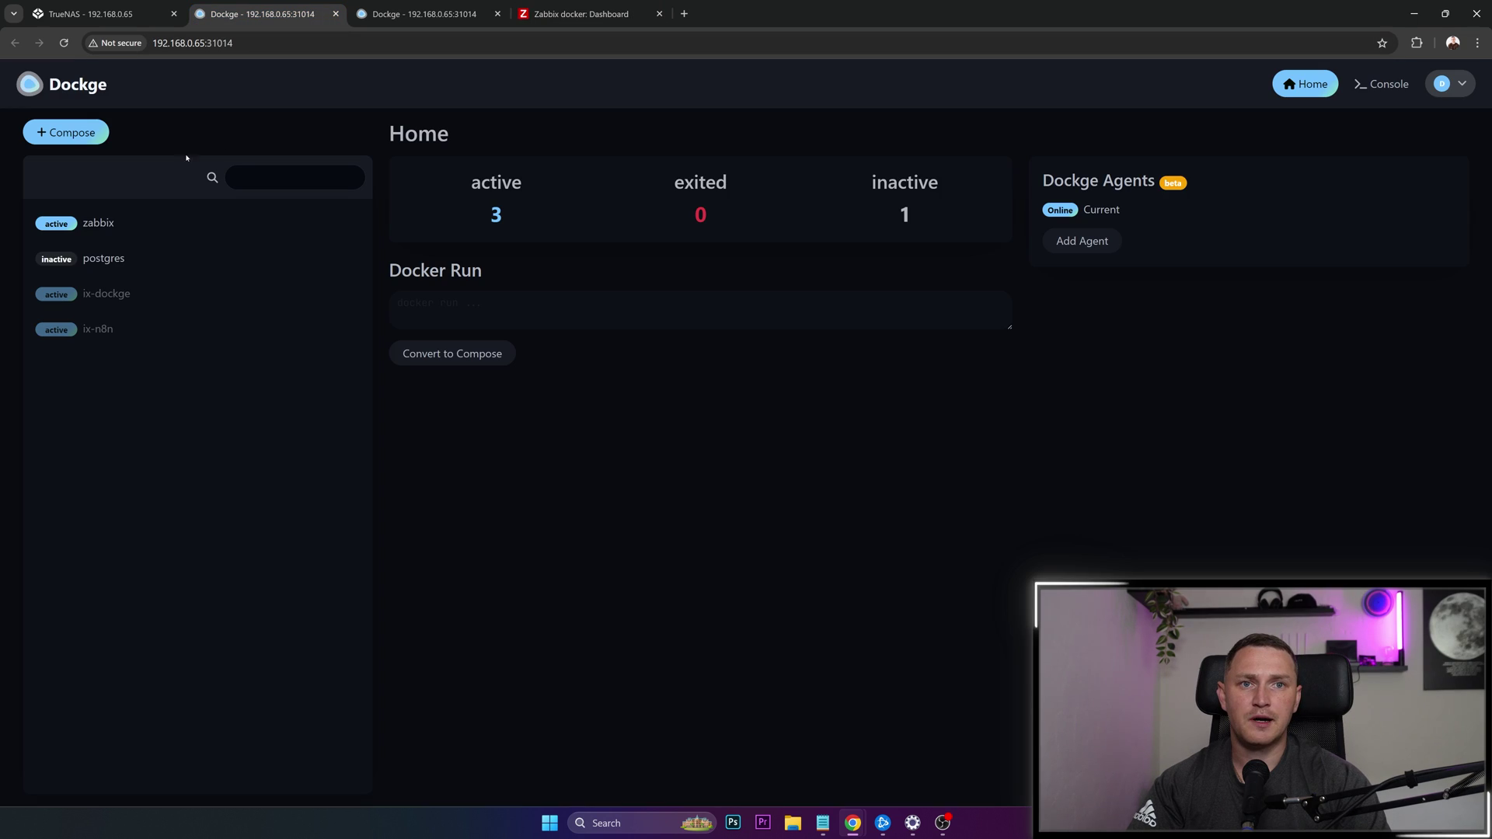
Start a new Dockge stack with the sample nginx YAML removed, then bring up the Zabbix compose file in Notepad
{"action": "left_click", "coordinate": [71, 133]}
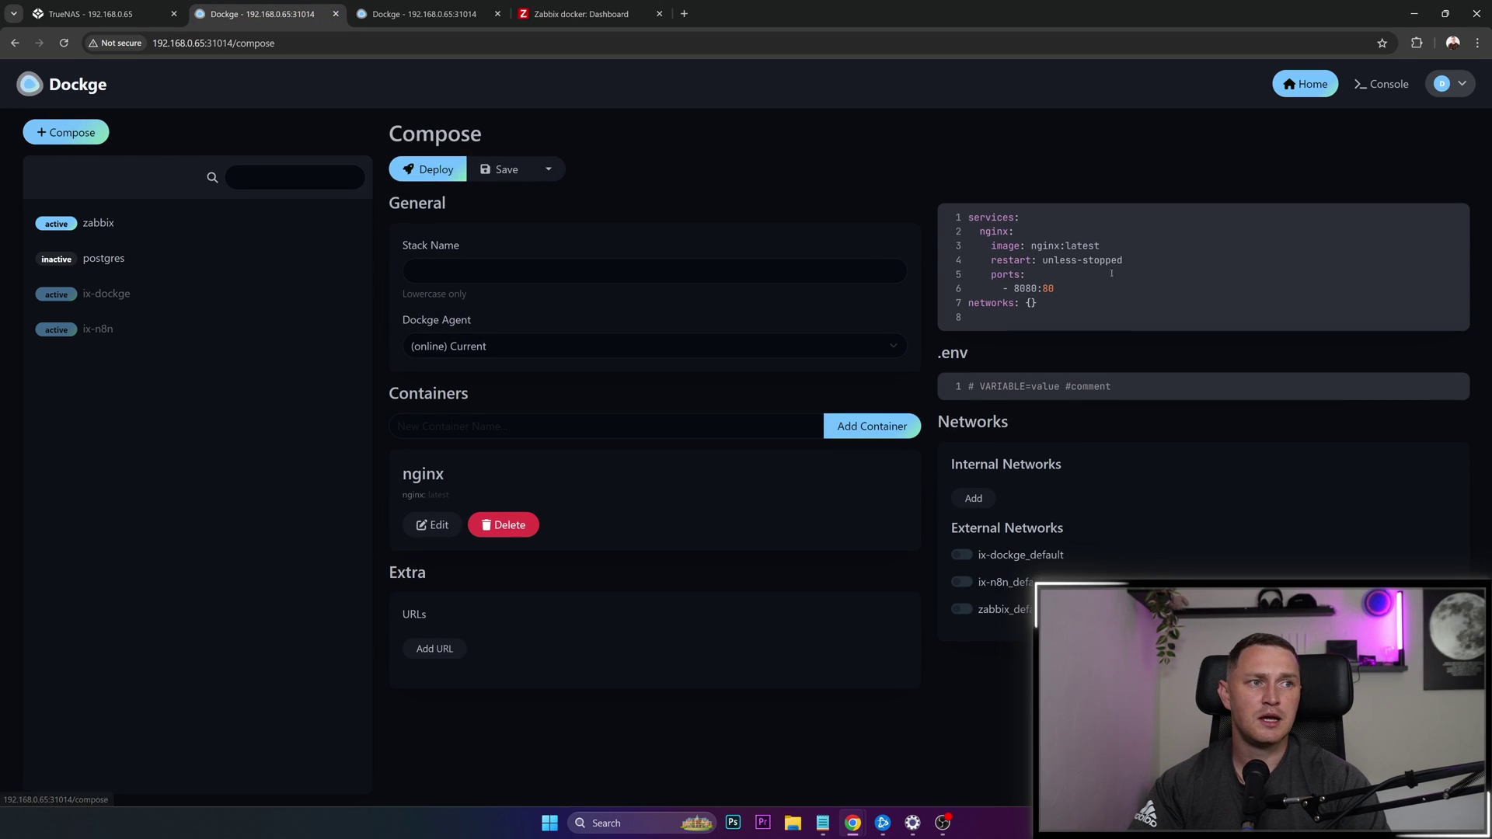
{"action": "left_click_drag", "start_coordinate": [1045, 305], "coordinate": [948, 215]}
{"action": "key", "text": "BackSpace"}
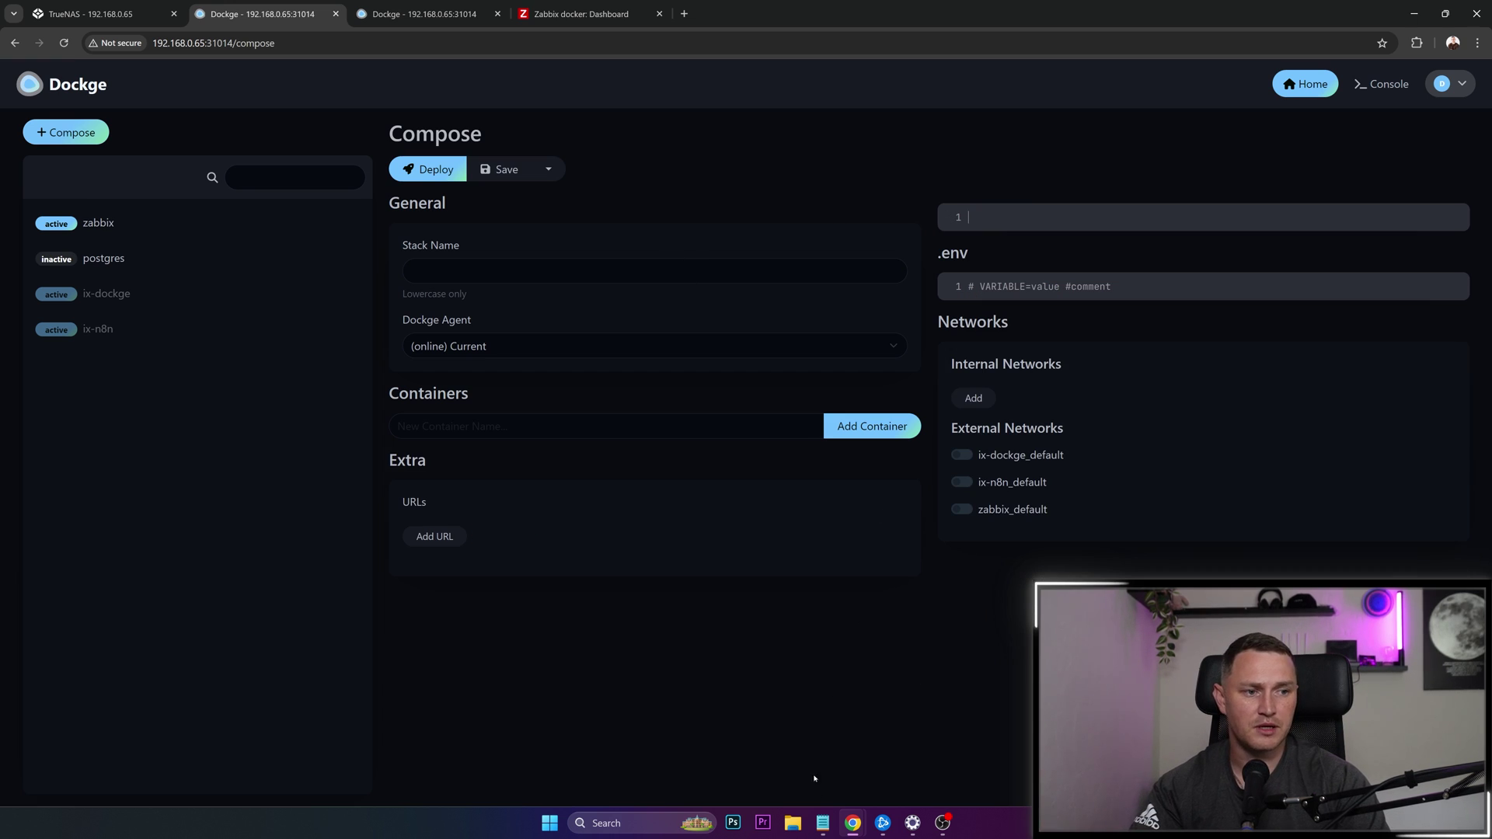
{"action": "left_click", "coordinate": [822, 822]}
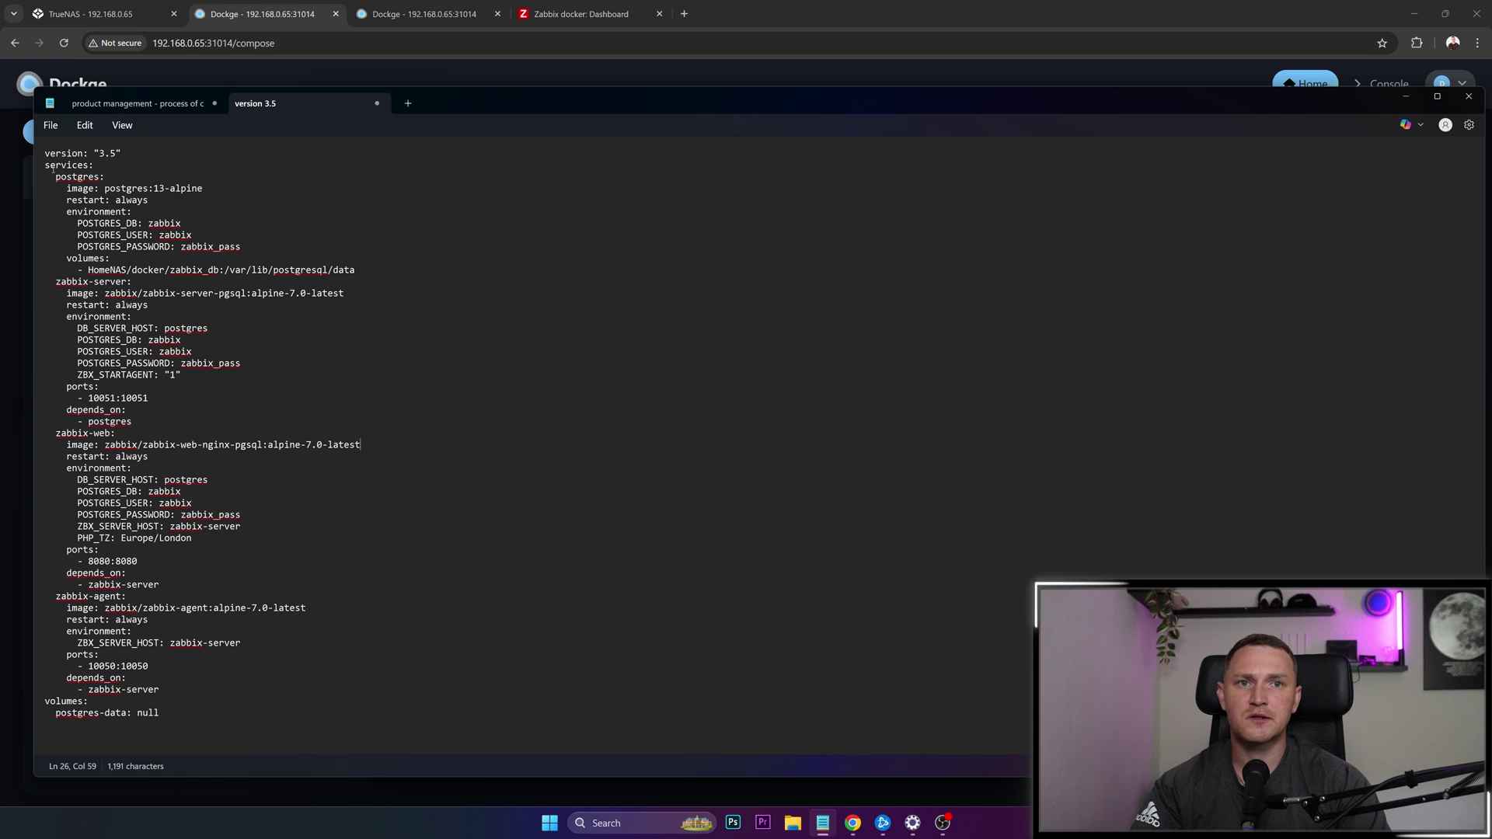
Highlight the postgres, zabbix-server, zabbix-web and zabbix-agent service definitions in turn
{"action": "left_click_drag", "start_coordinate": [51, 168], "coordinate": [263, 268]}
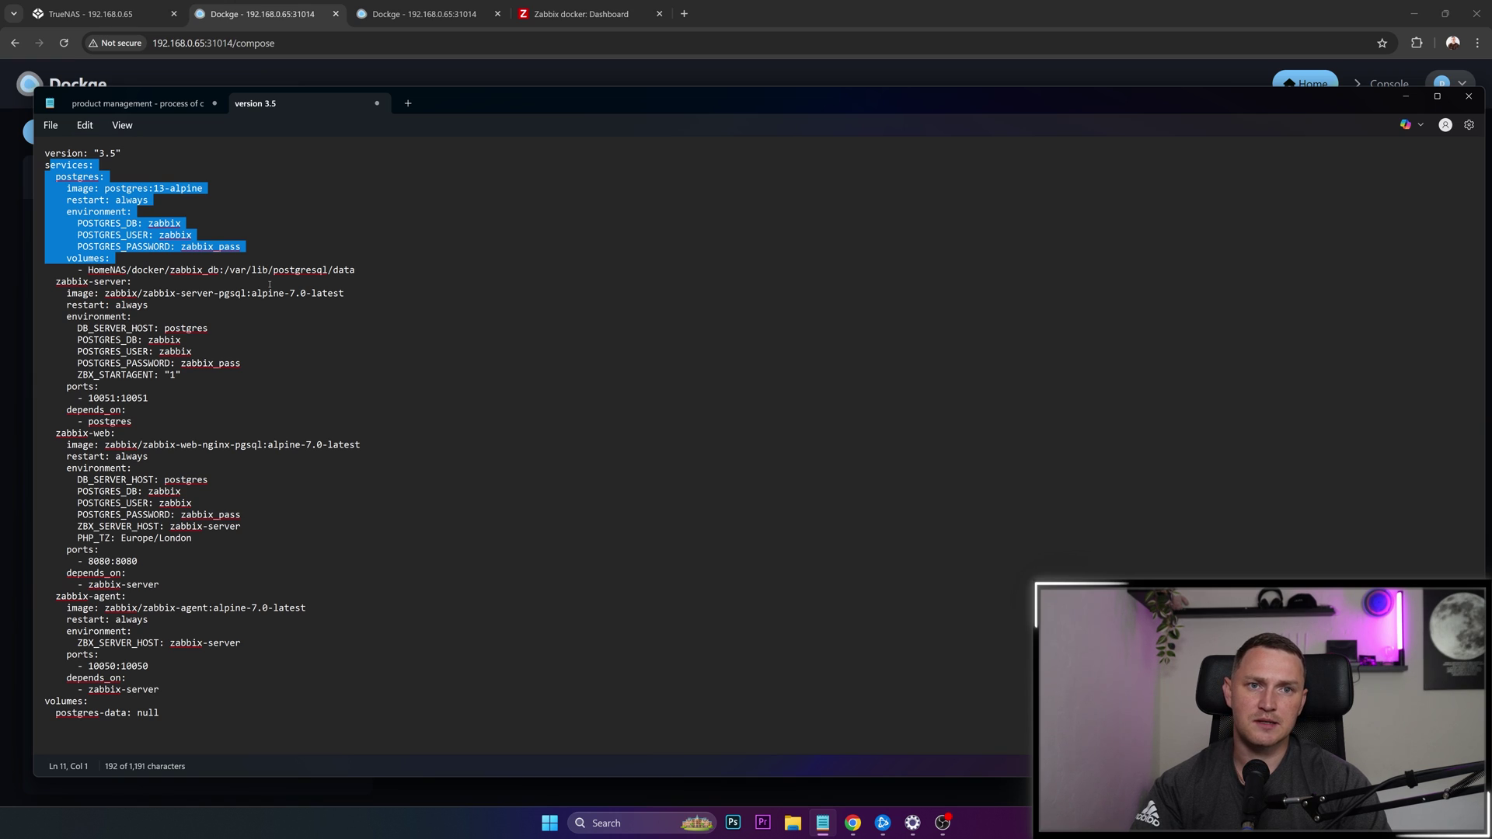
{"action": "left_click_drag", "start_coordinate": [62, 283], "coordinate": [256, 377]}
{"action": "left_click", "coordinate": [253, 377]}
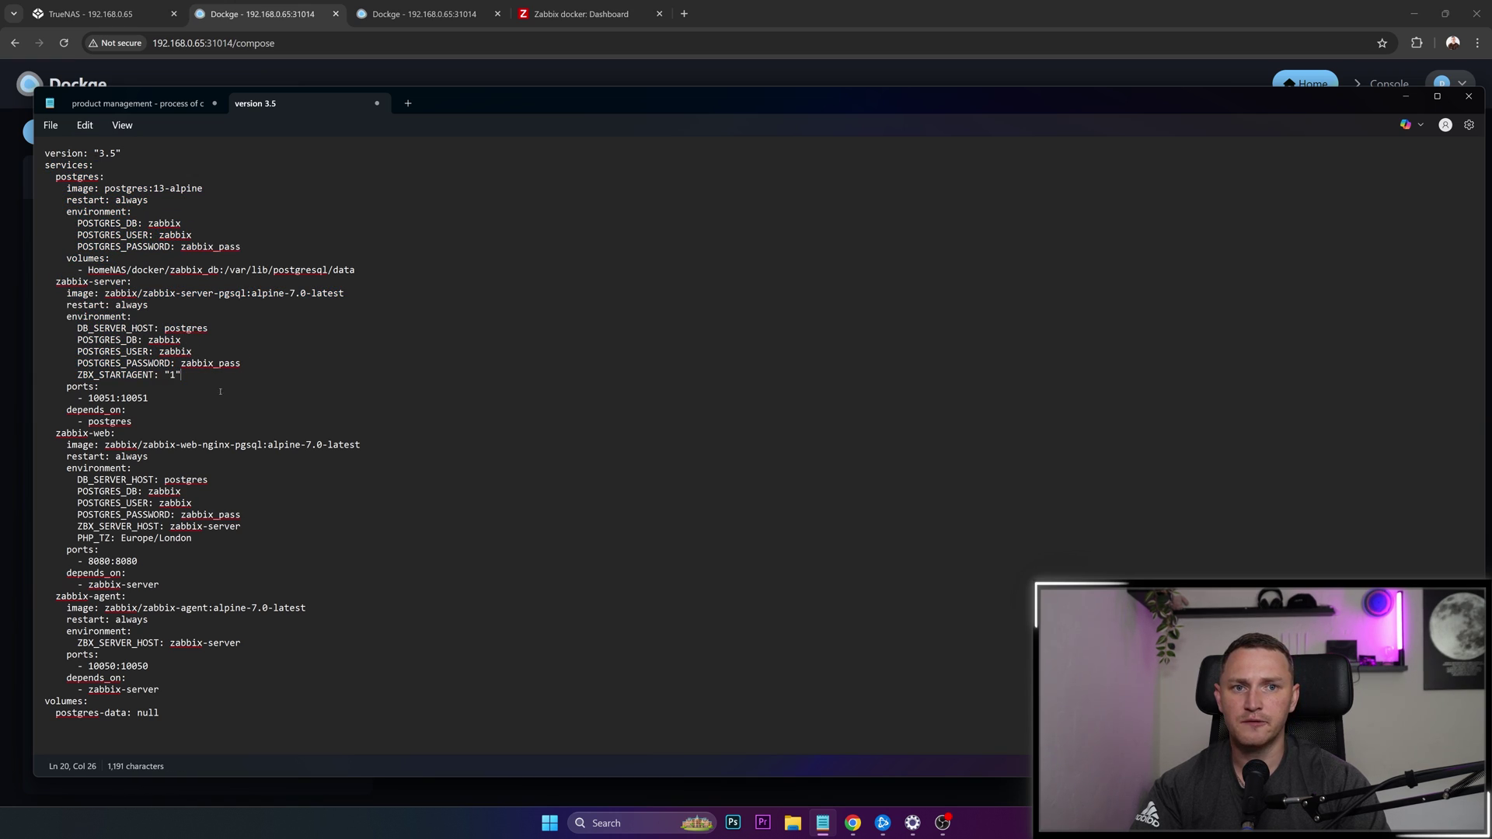
{"action": "left_click_drag", "start_coordinate": [66, 432], "coordinate": [240, 542]}
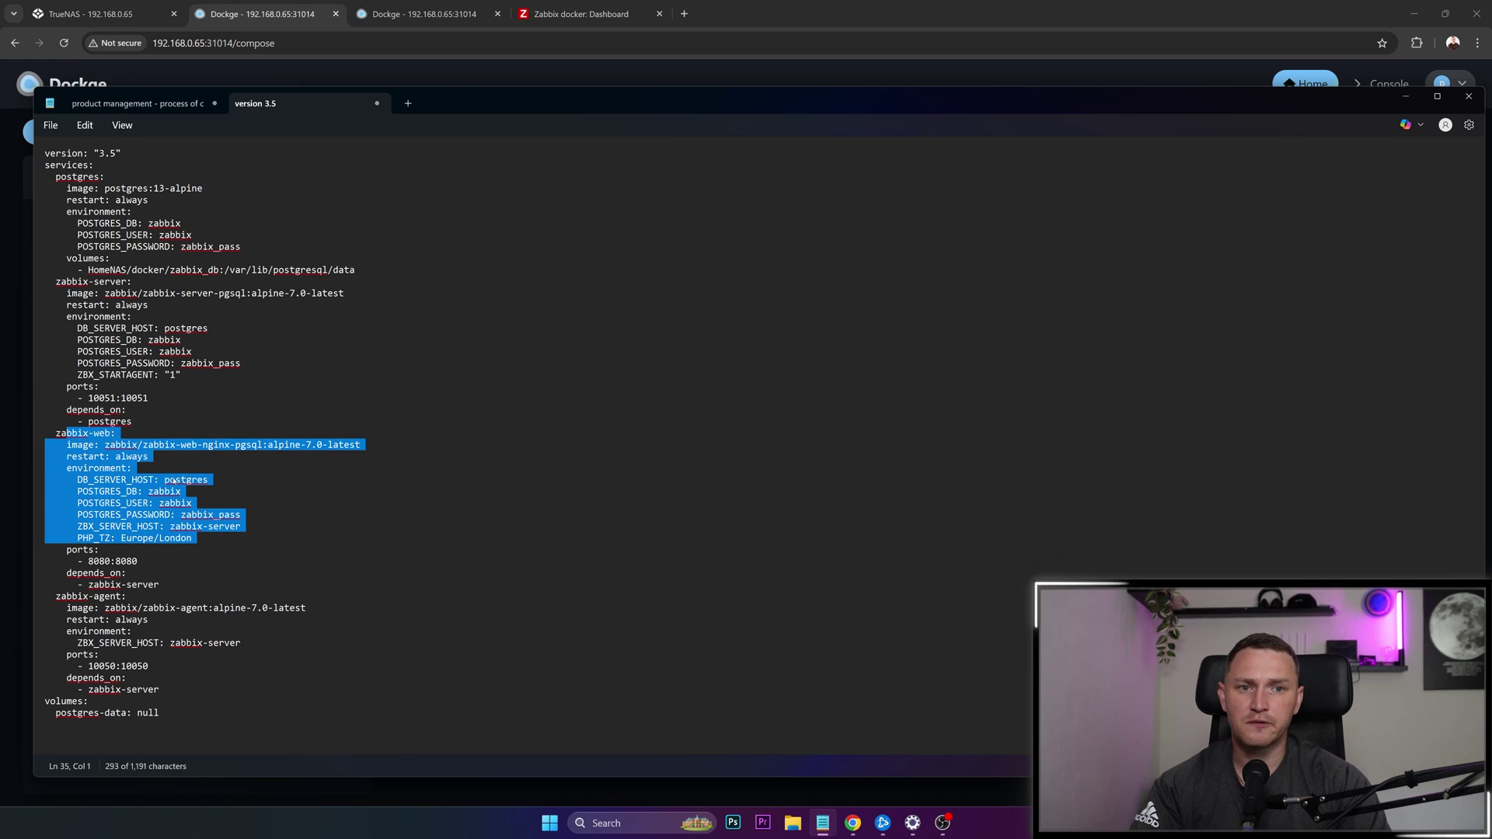
{"action": "left_click_drag", "start_coordinate": [61, 596], "coordinate": [218, 683]}
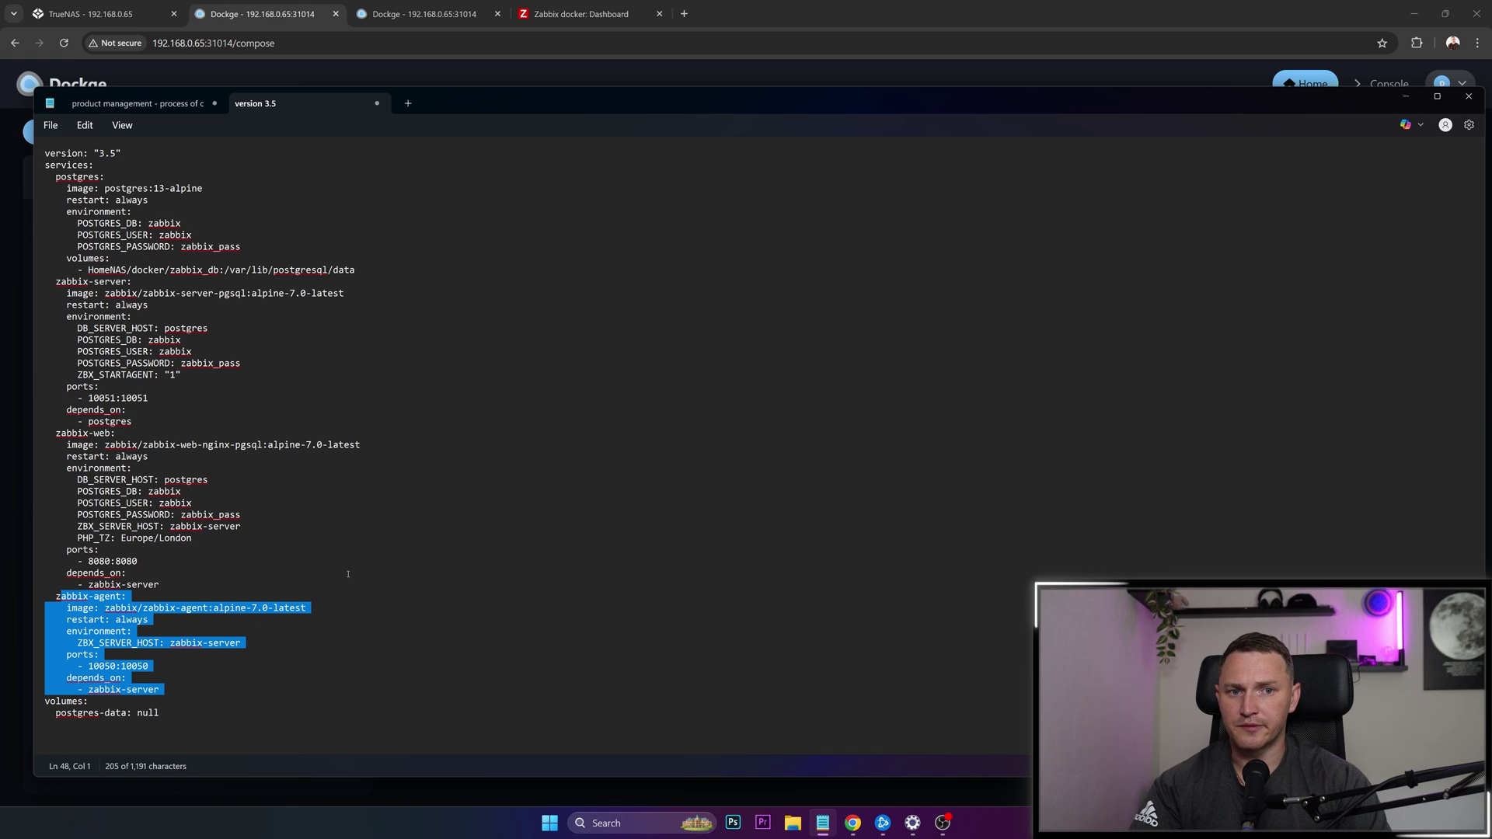
{"action": "left_click", "coordinate": [273, 418]}
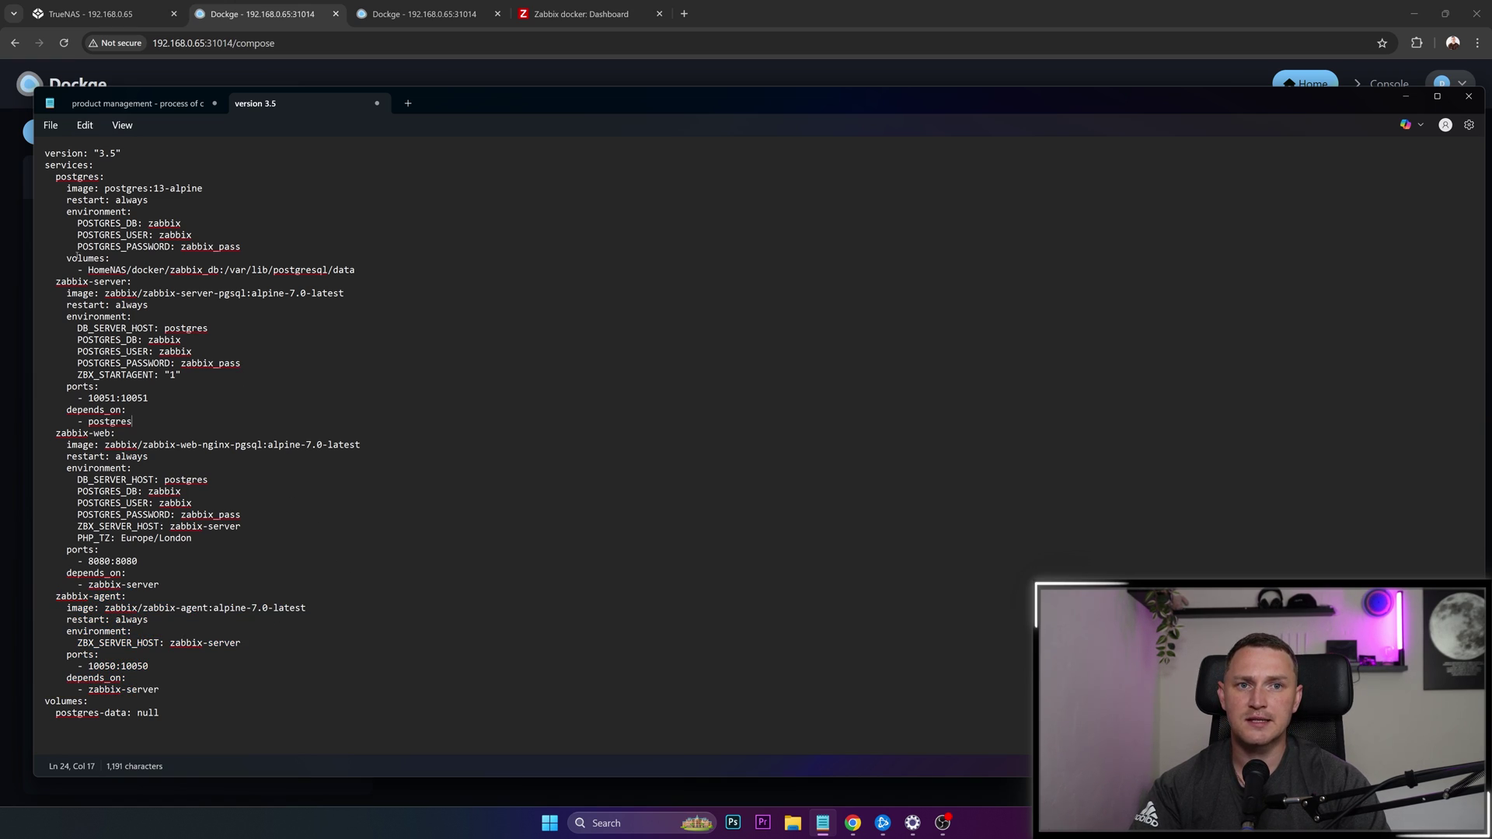
Point out the postgres HomeNAS volume path, then select the entire compose file
{"action": "left_click_drag", "start_coordinate": [68, 260], "coordinate": [364, 274]}
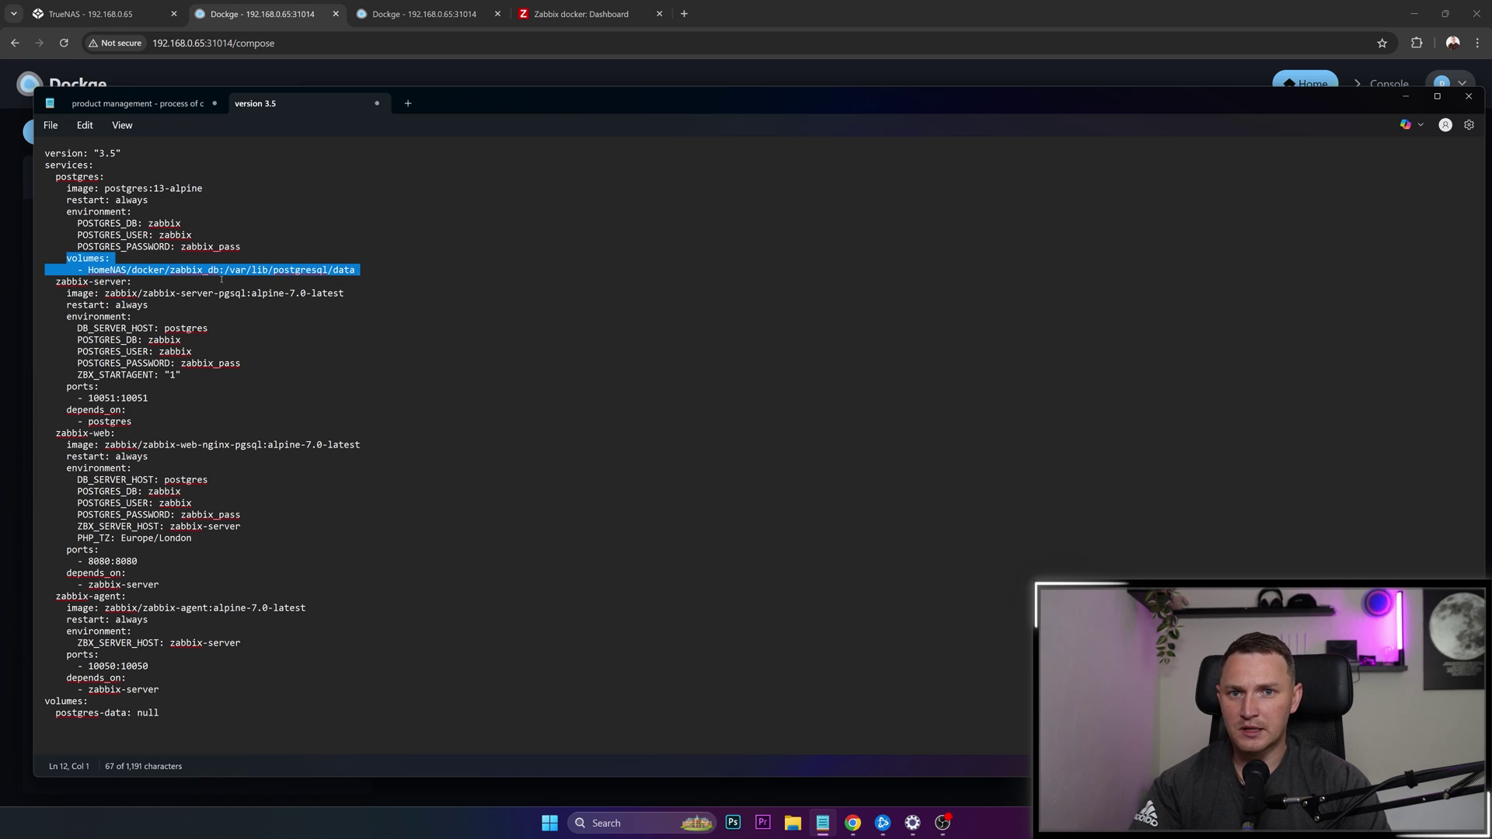
{"action": "left_click", "coordinate": [126, 269]}
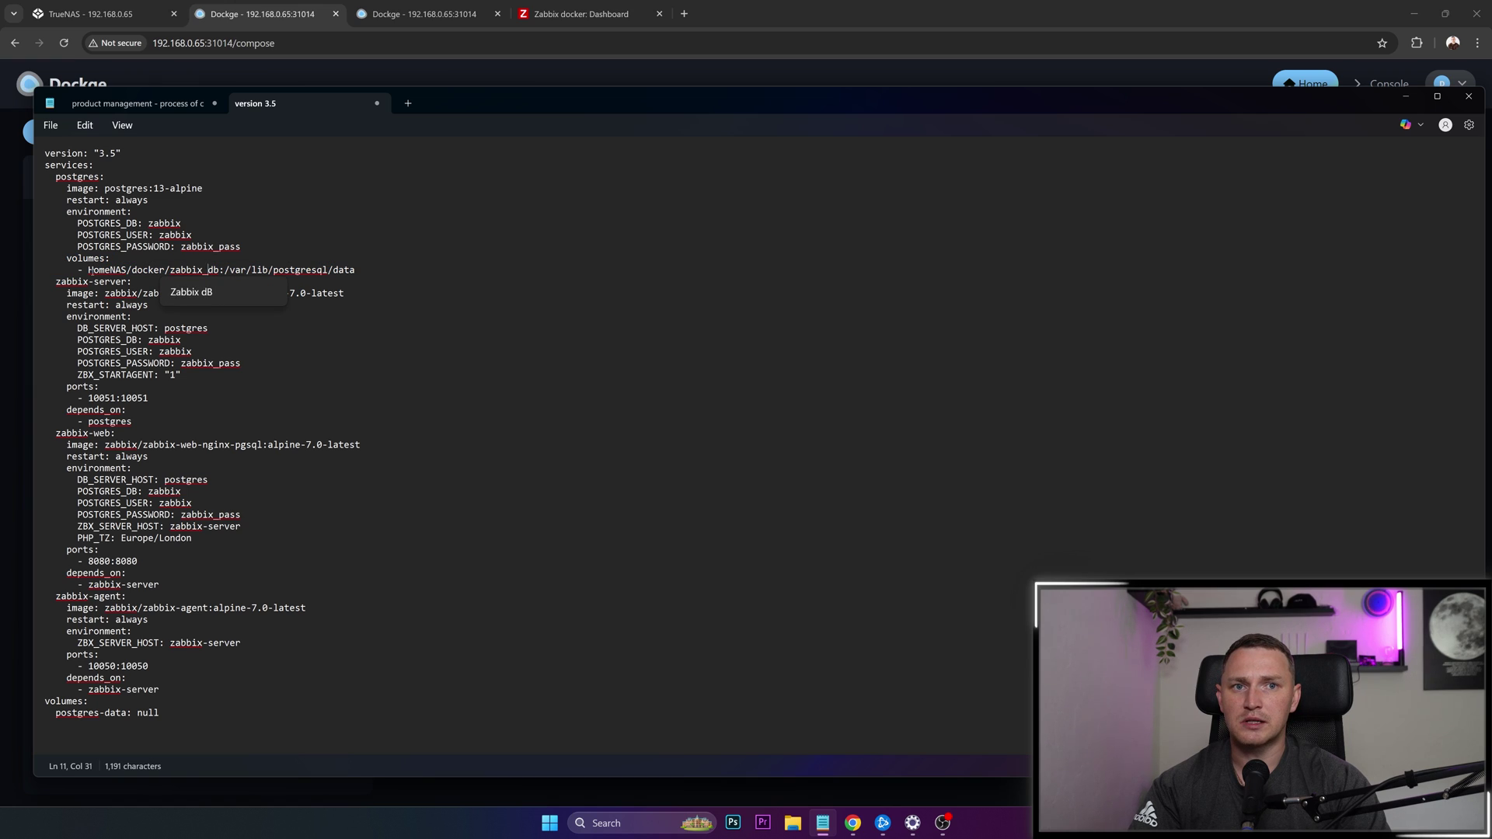
{"action": "right_click", "coordinate": [126, 270]}
{"action": "left_click", "coordinate": [144, 264]}
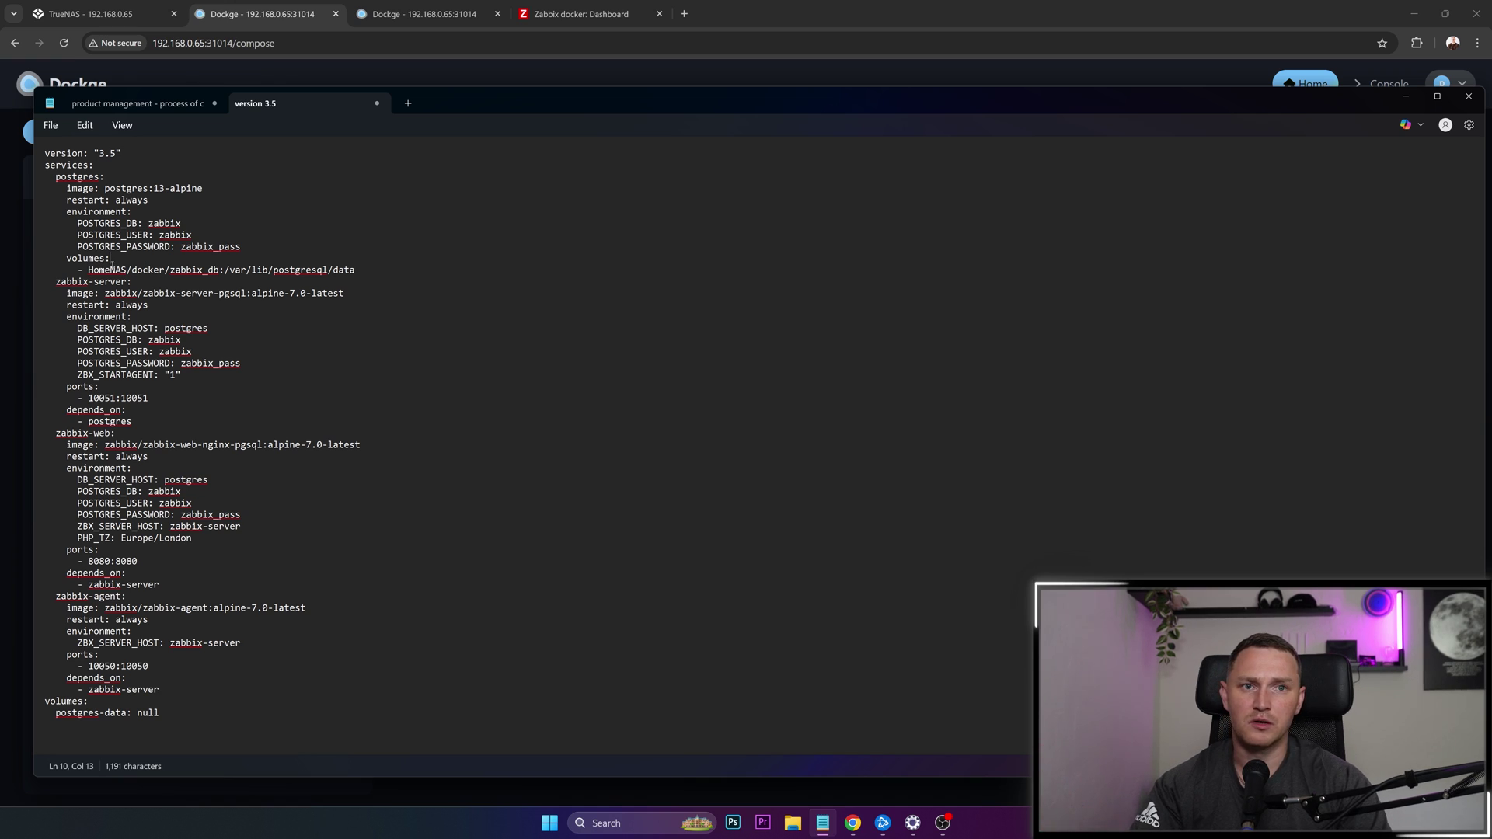
{"action": "key", "text": "ctrl+a"}
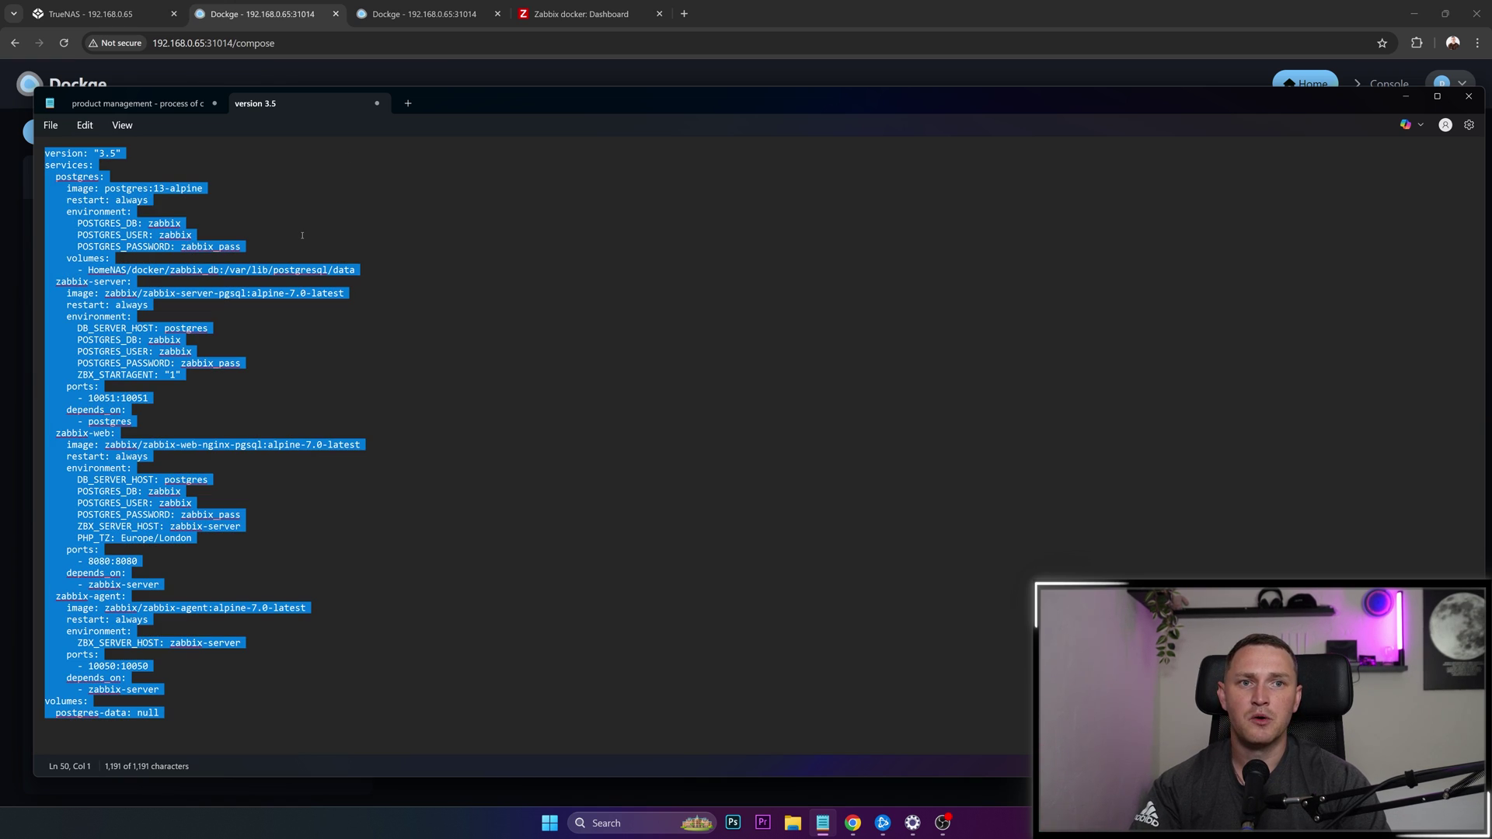
Paste the Zabbix YAML into Dockge's compose editor and expand the postgres:13-alpine service settings
{"action": "left_click", "coordinate": [1406, 96]}
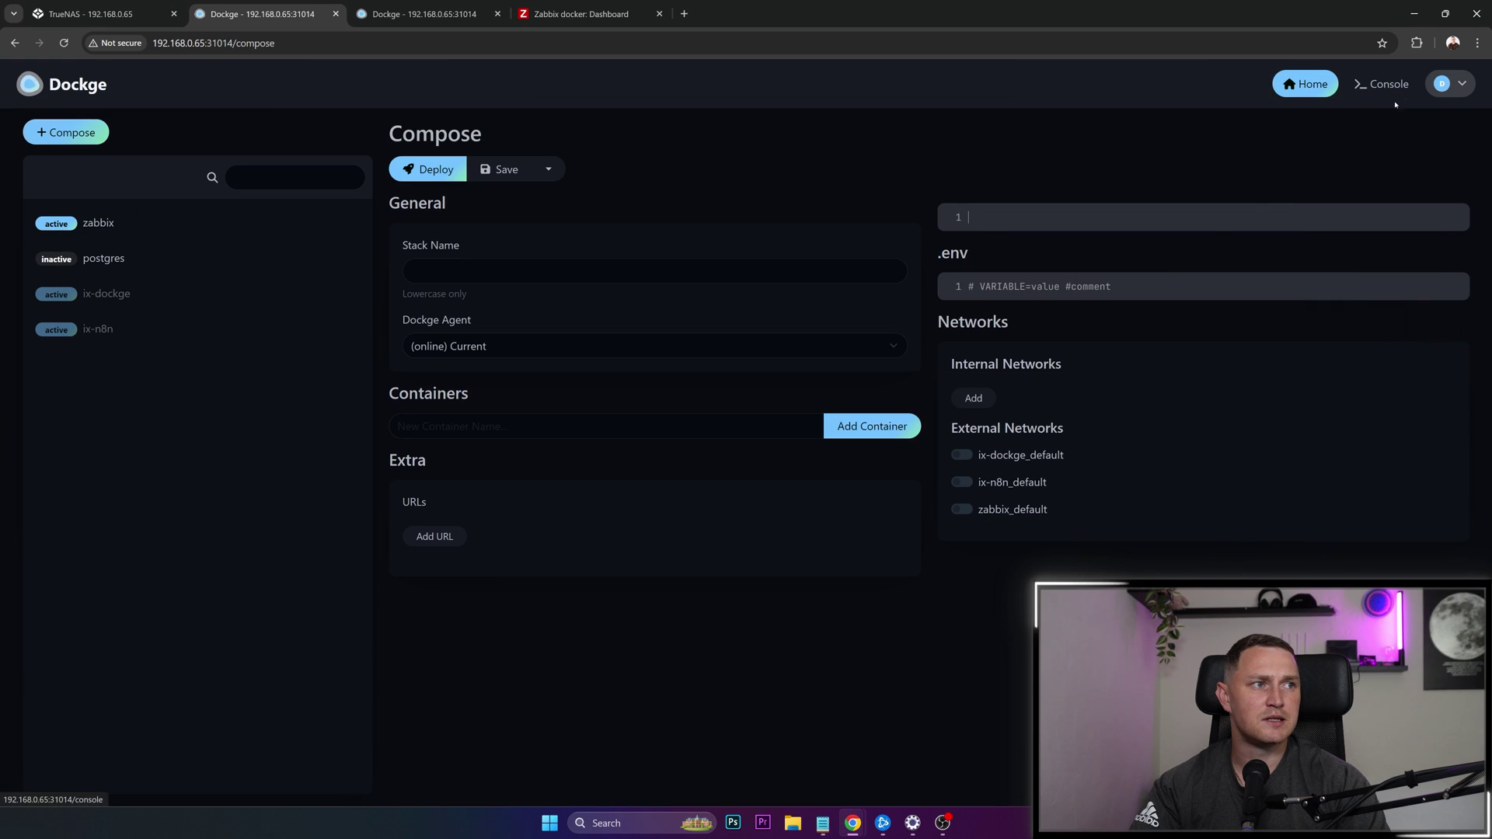
{"action": "key", "text": "ctrl+v"}
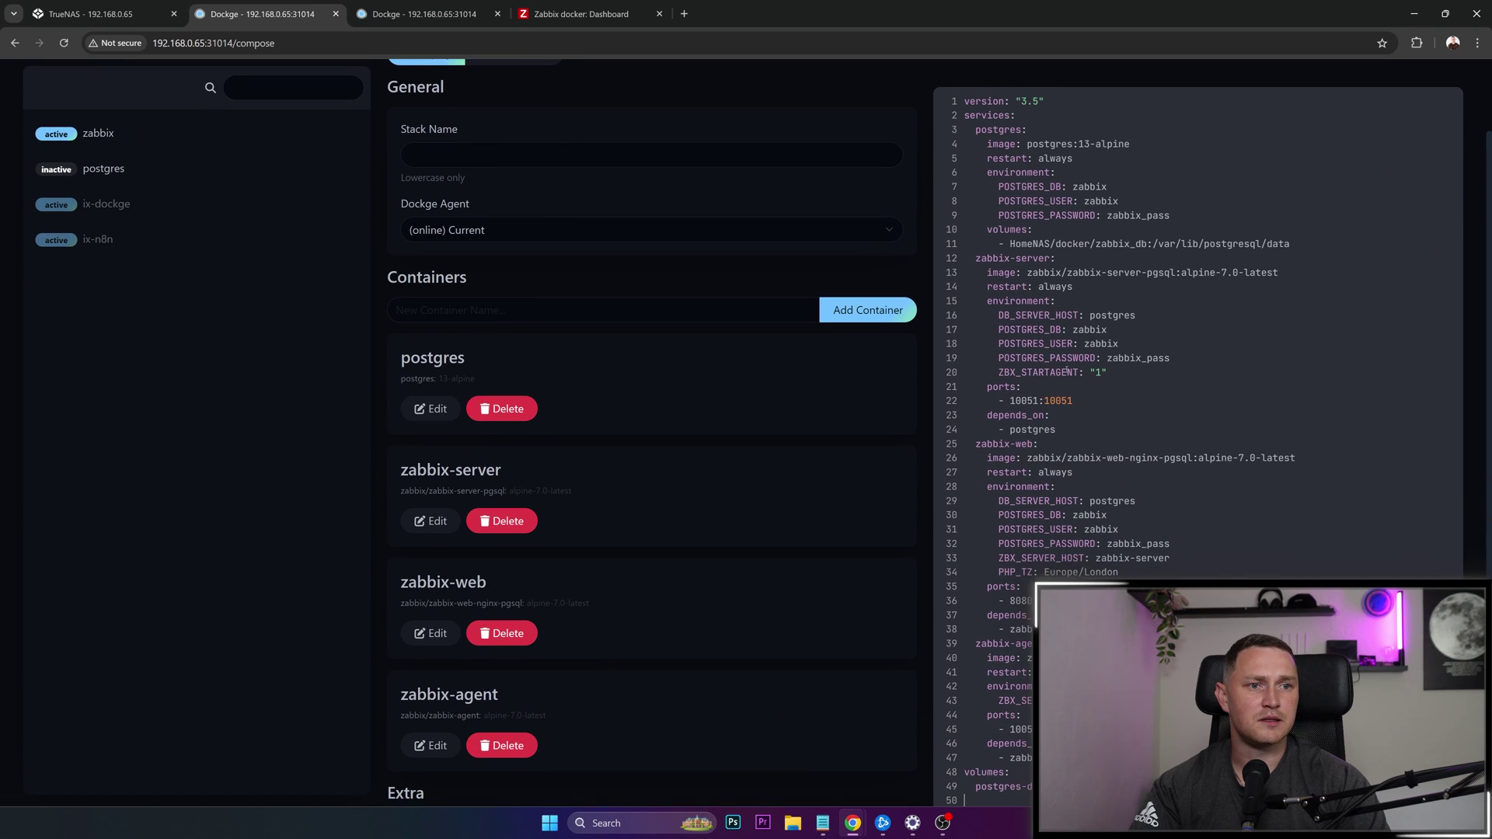
{"action": "scroll", "coordinate": [777, 377], "scroll_direction": "down", "scroll_amount": 1}
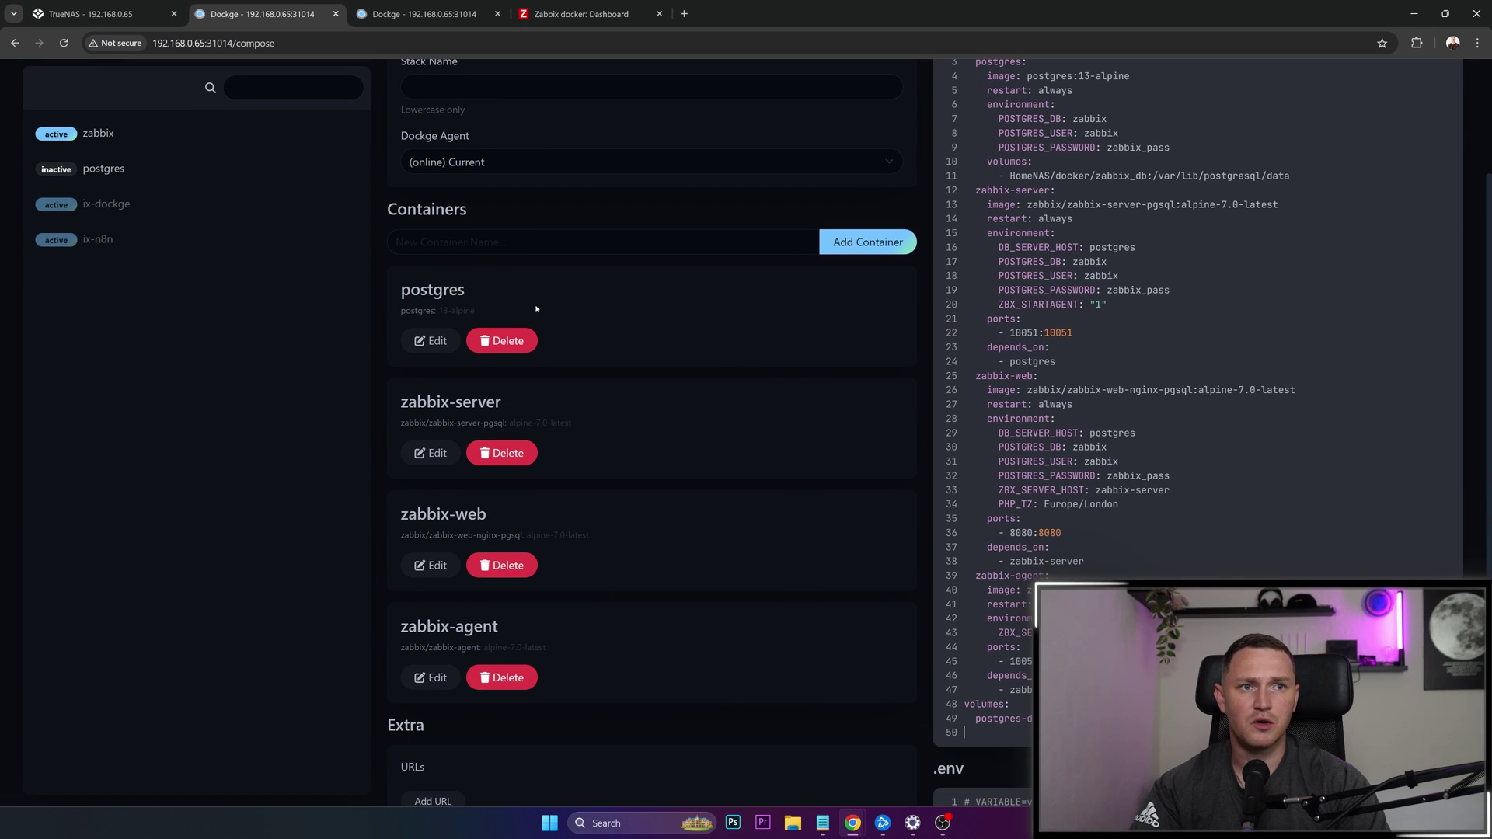
{"action": "scroll", "coordinate": [544, 309], "scroll_direction": "down", "scroll_amount": 1}
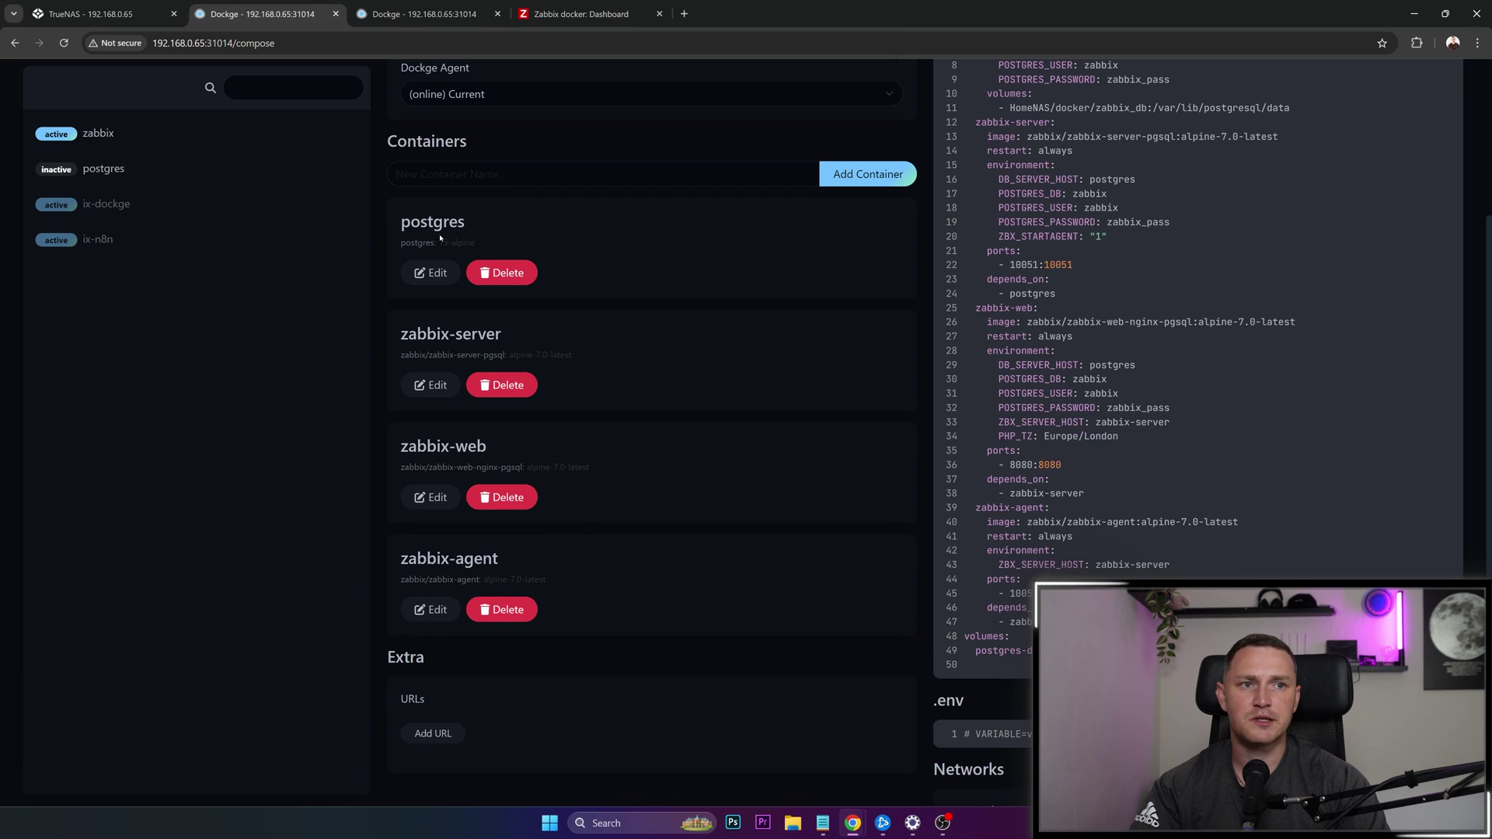
{"action": "left_click", "coordinate": [431, 272]}
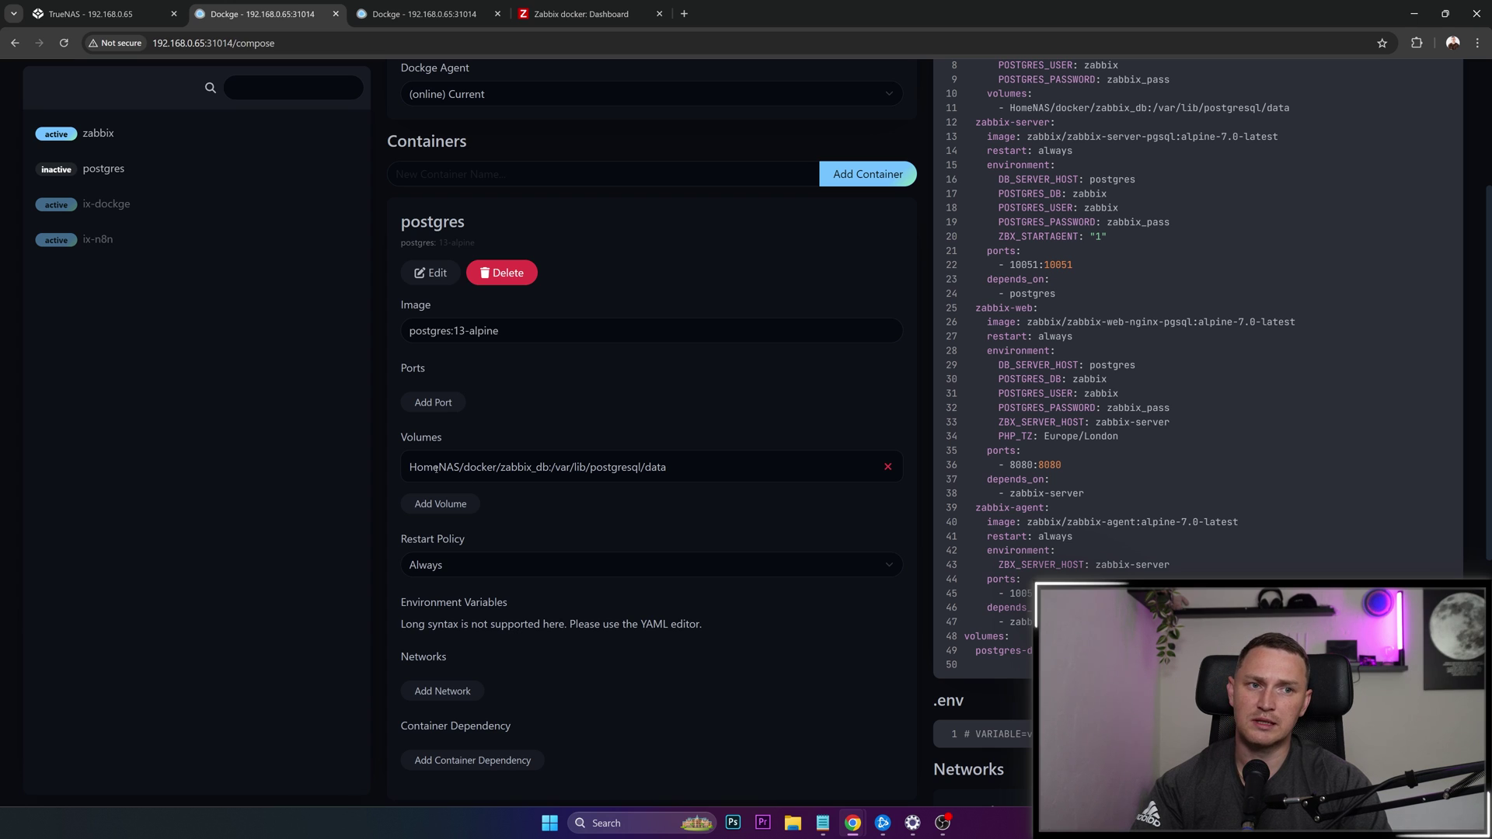
{"action": "scroll", "coordinate": [500, 477], "scroll_direction": "down", "scroll_amount": 2}
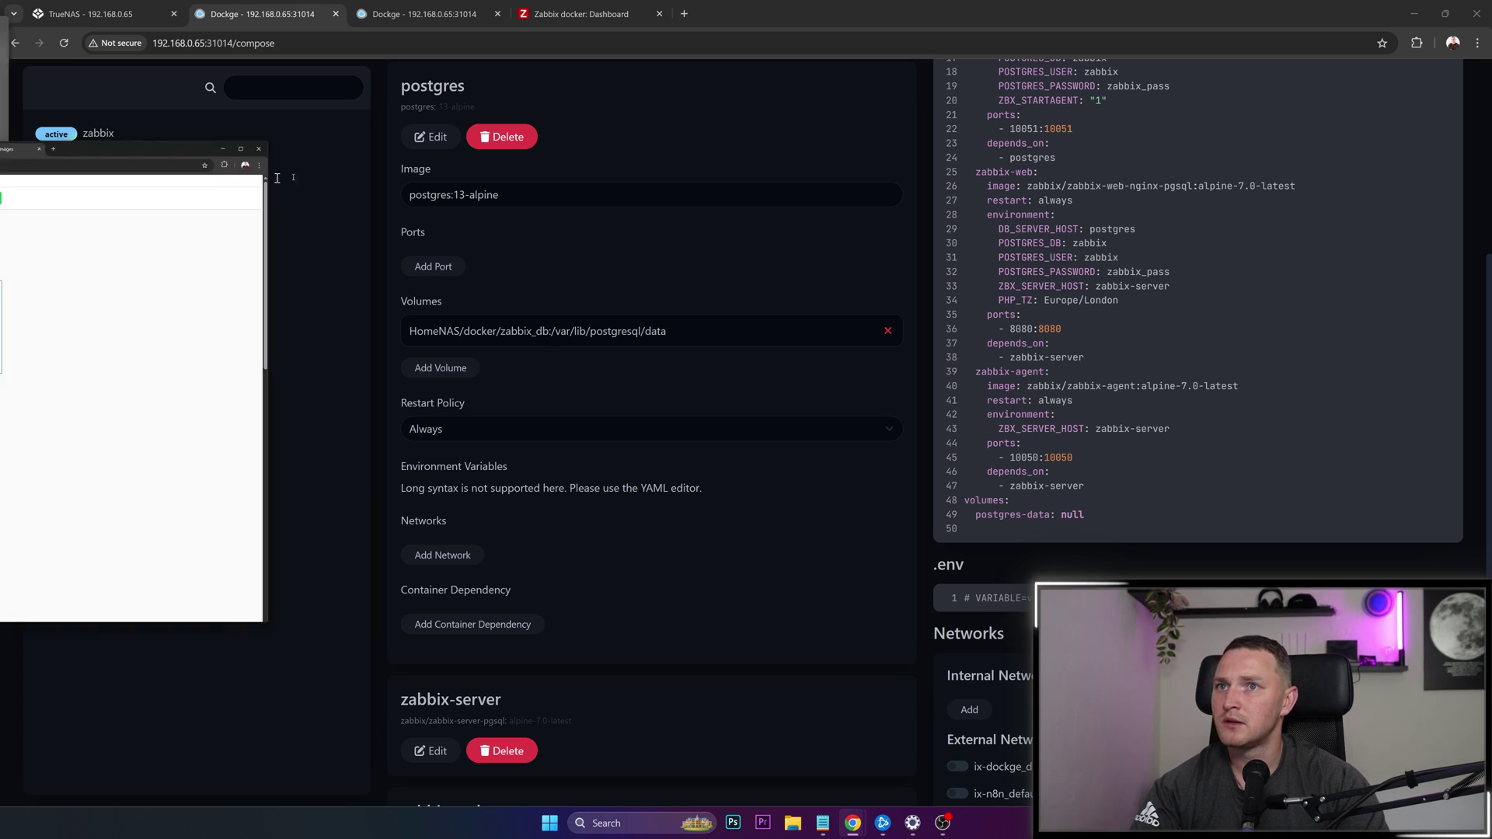
Open the Zabbix Server MySQL image on Docker Hub and select its ZBX_STARTPOLLERS=5 variable
{"action": "scroll", "coordinate": [493, 529], "scroll_direction": "down", "scroll_amount": 2}
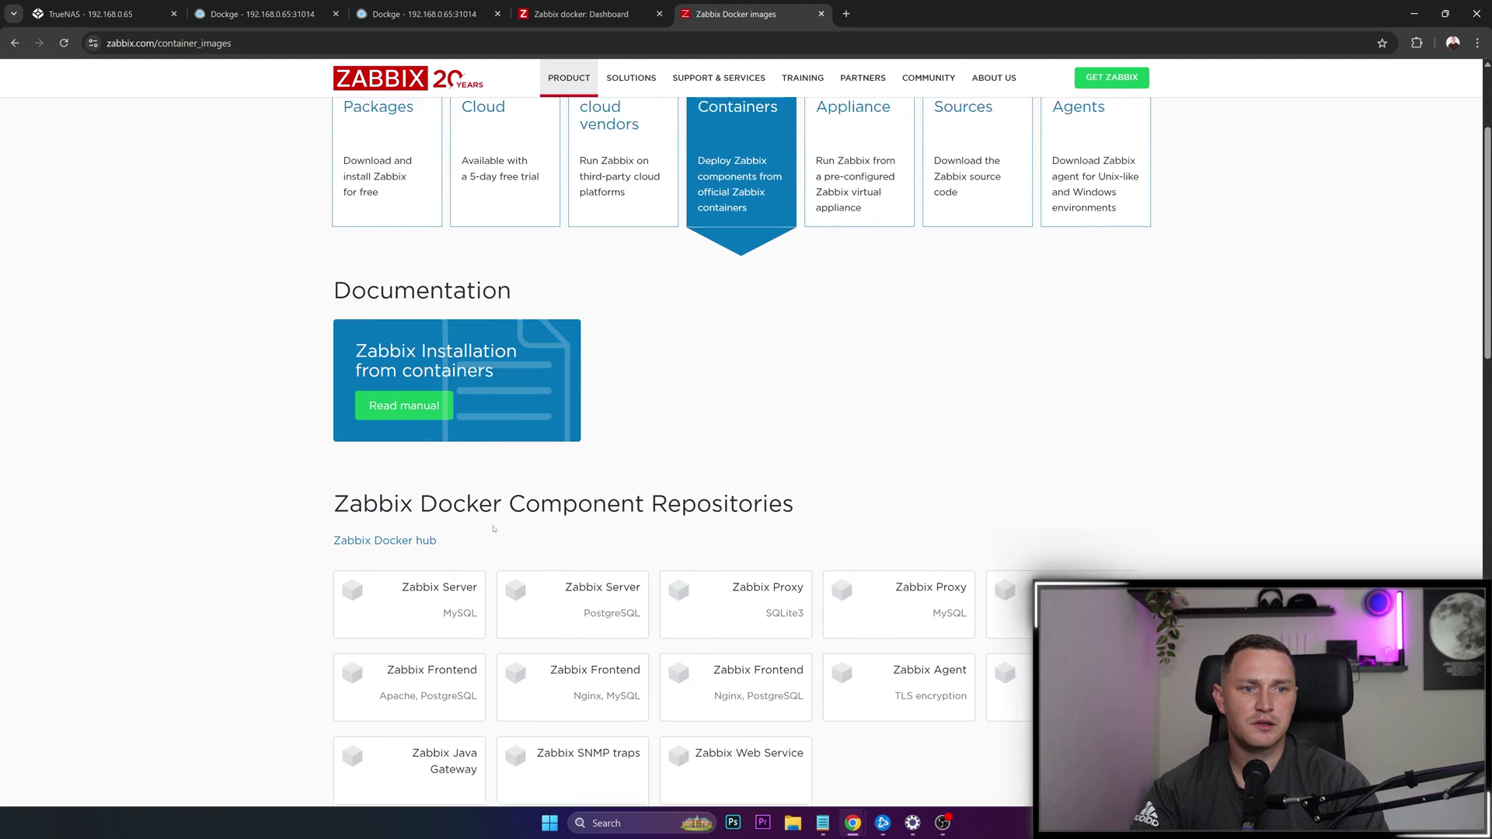
{"action": "left_click", "coordinate": [439, 583]}
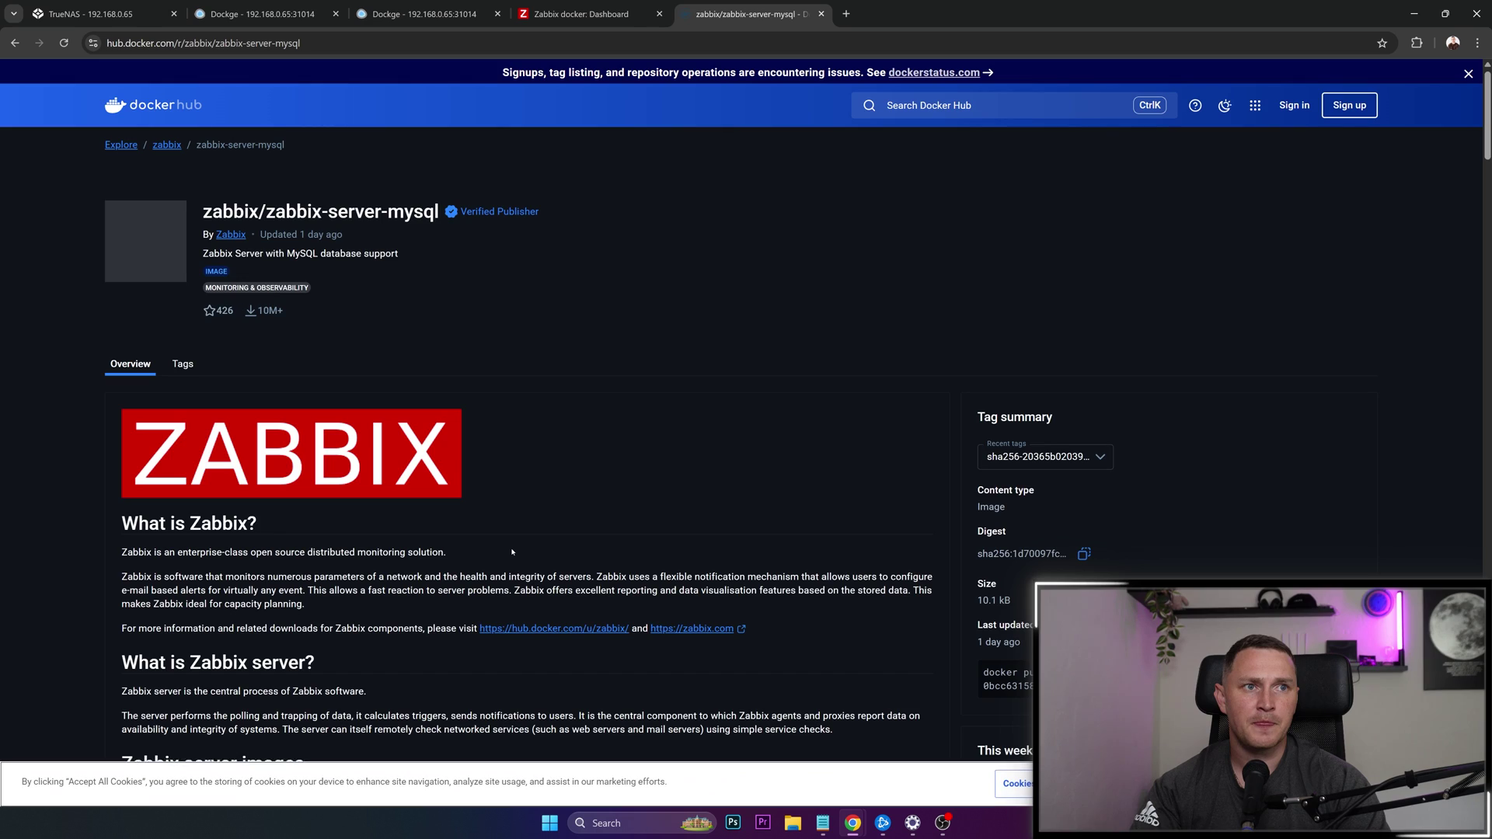
{"action": "scroll", "coordinate": [497, 547], "scroll_direction": "down", "scroll_amount": 18}
{"action": "scroll", "coordinate": [488, 544], "scroll_direction": "down", "scroll_amount": 14}
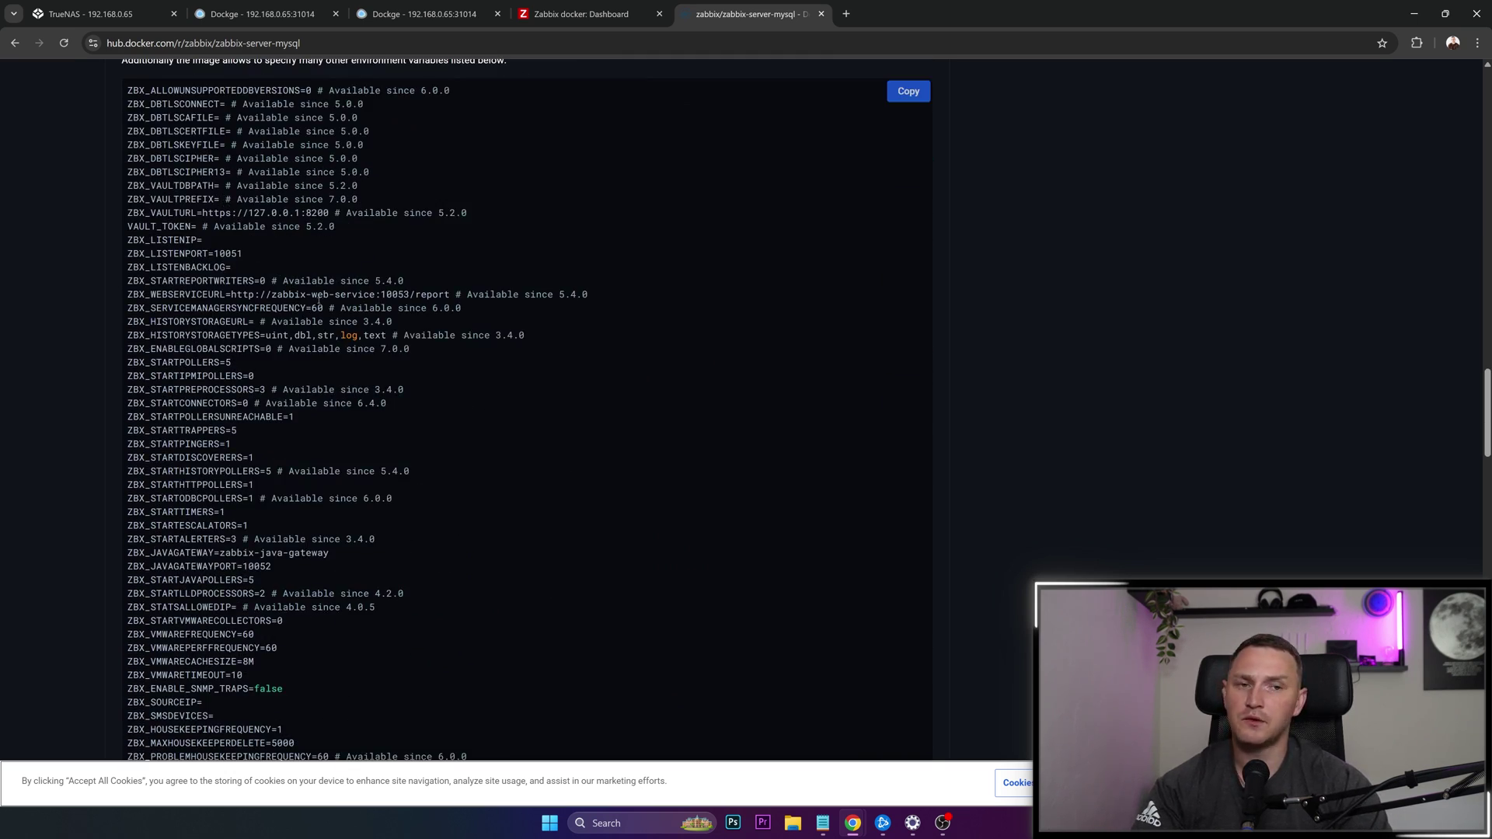
{"action": "scroll", "coordinate": [325, 305], "scroll_direction": "down", "scroll_amount": 1}
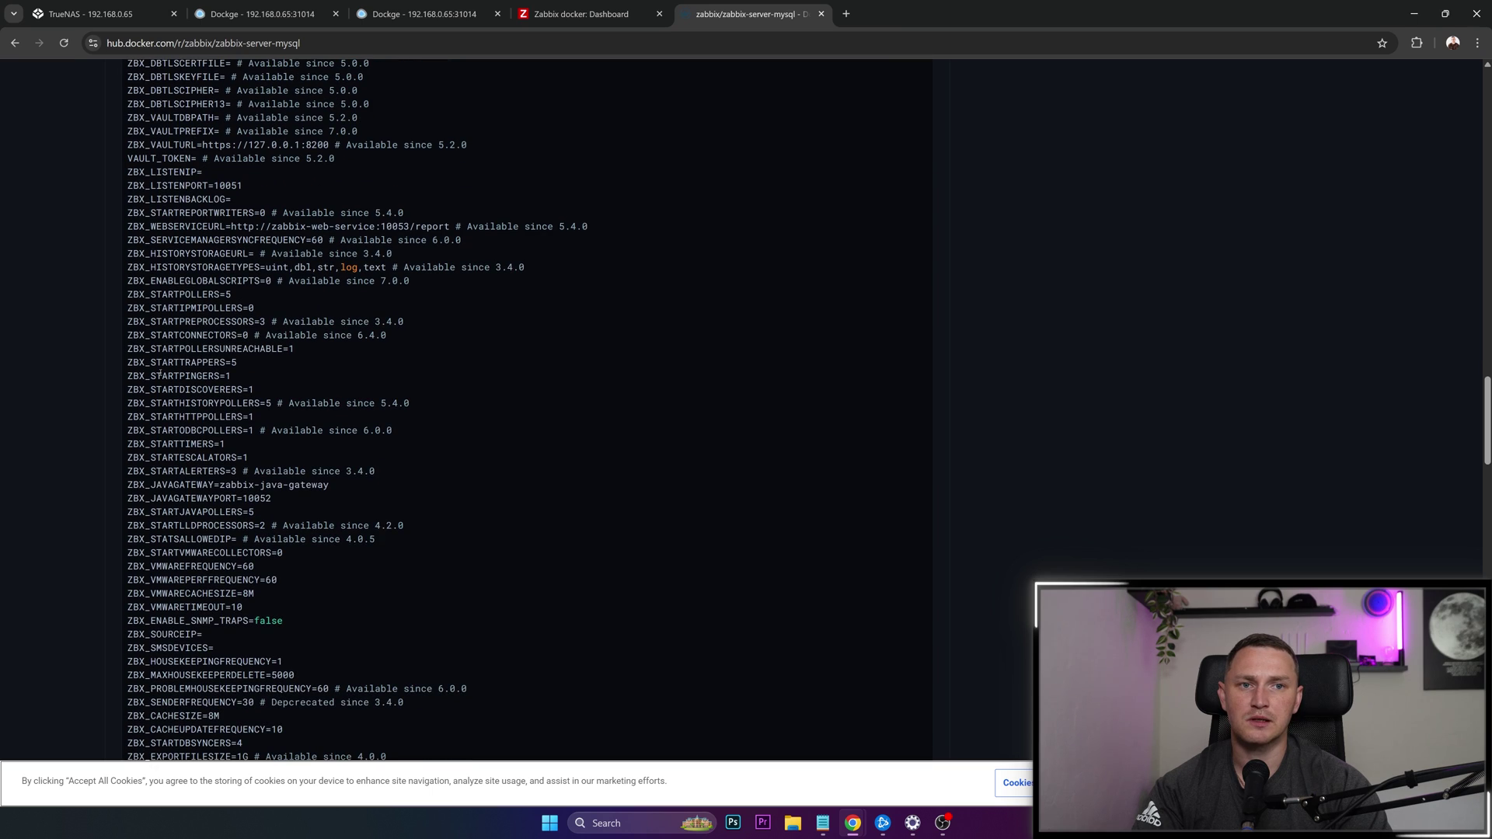
{"action": "left_click_drag", "start_coordinate": [161, 362], "coordinate": [257, 372]}
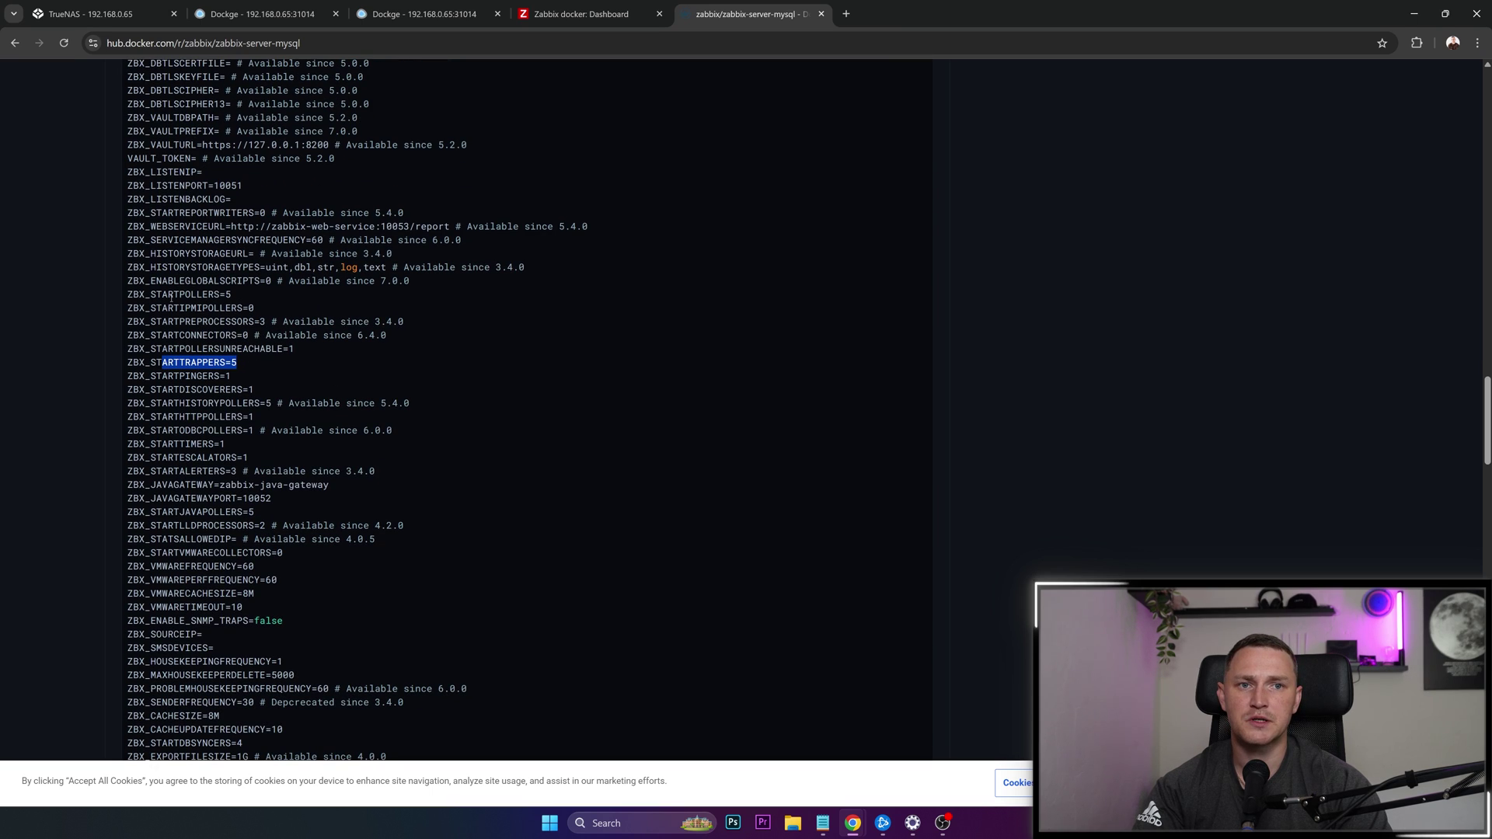
{"action": "left_click_drag", "start_coordinate": [231, 295], "coordinate": [127, 295]}
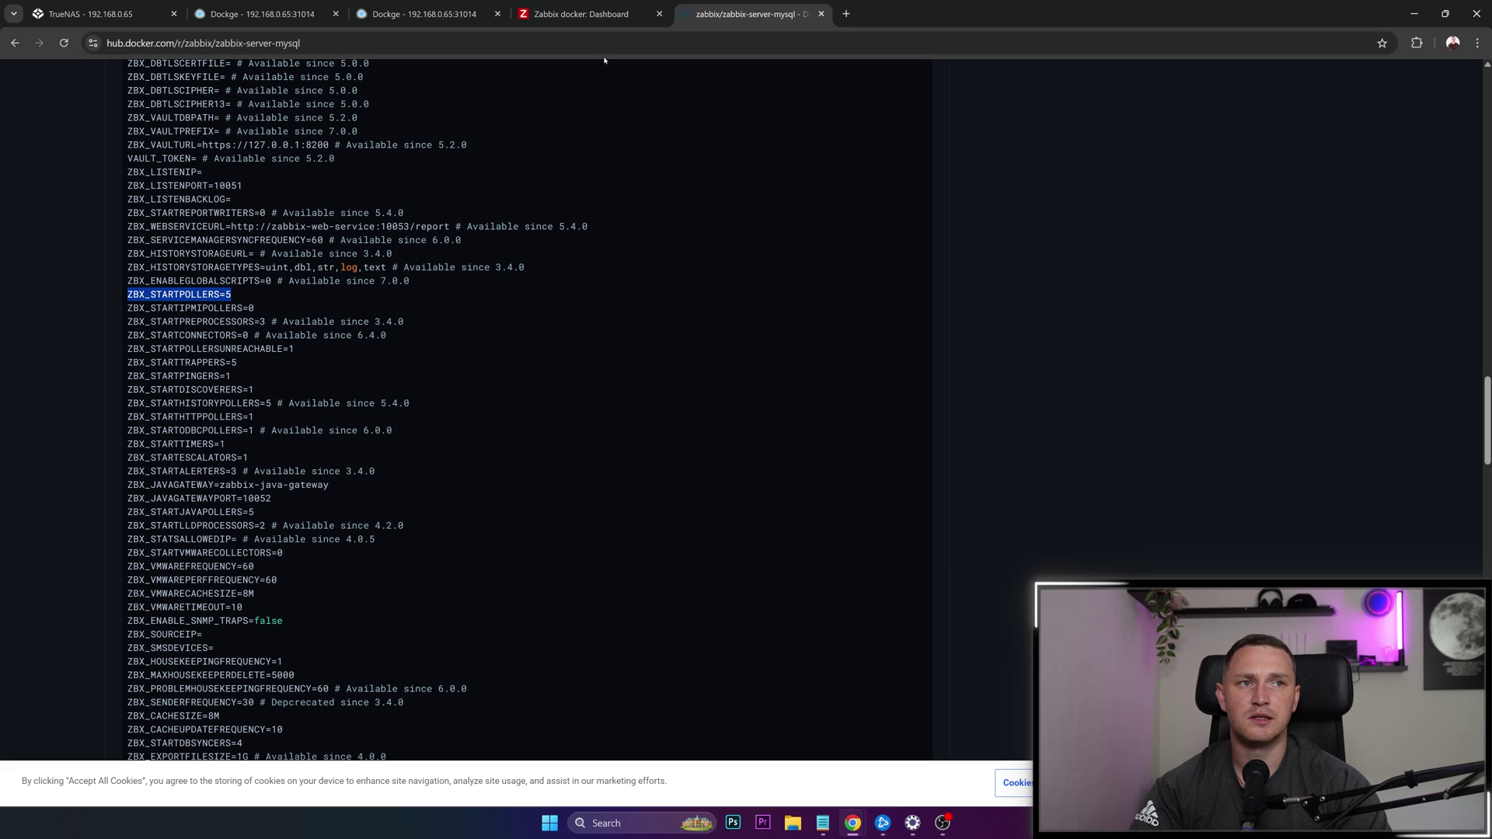
{"action": "left_click", "coordinate": [395, 14]}
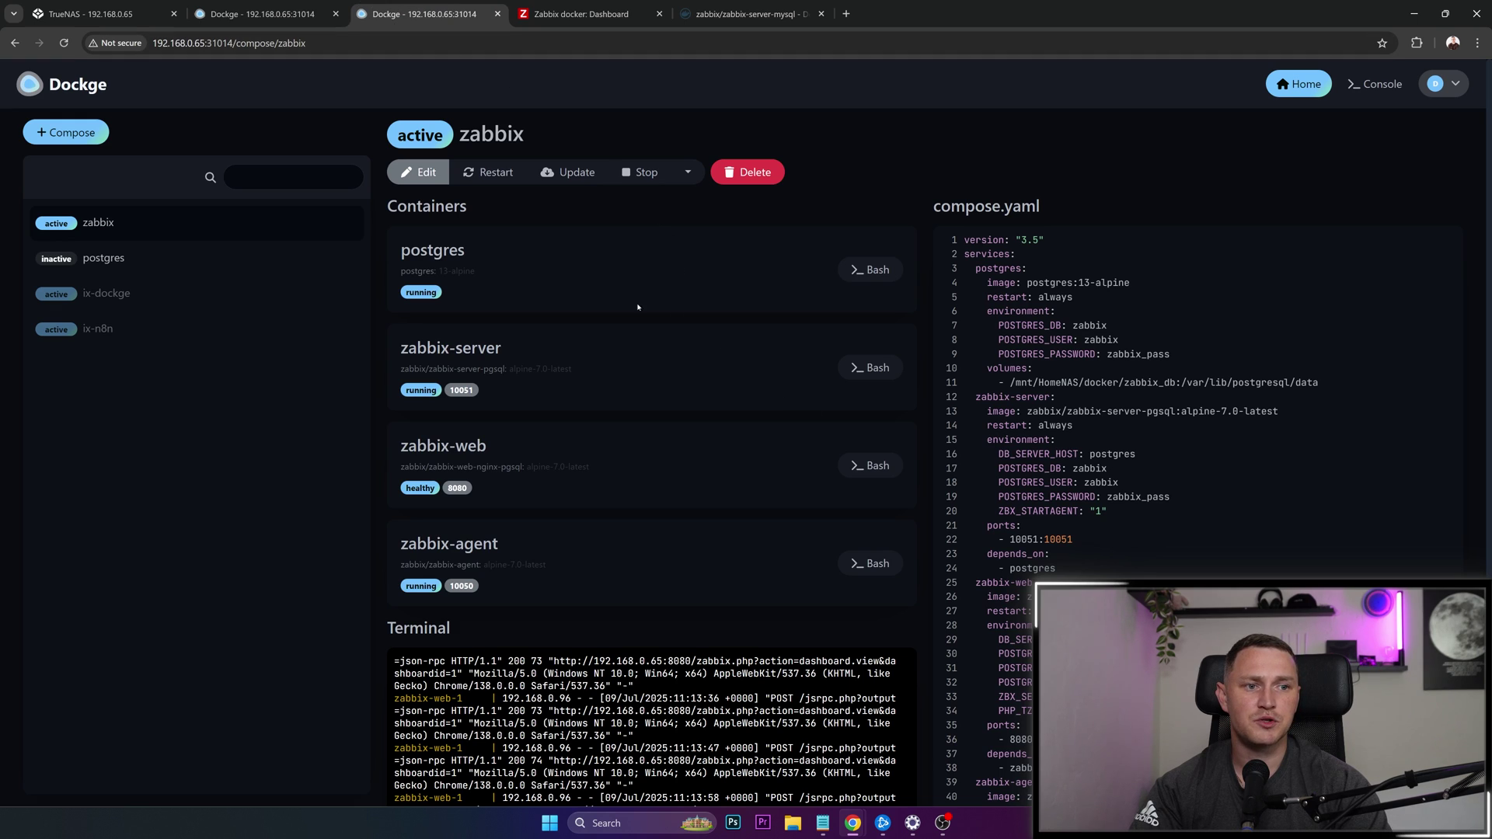
Paste ZBX_STARTPOLLERS=5 into the new stack's .env, then pick the existing zabbix stack
{"action": "key", "text": "ctrl+shift+Tab"}
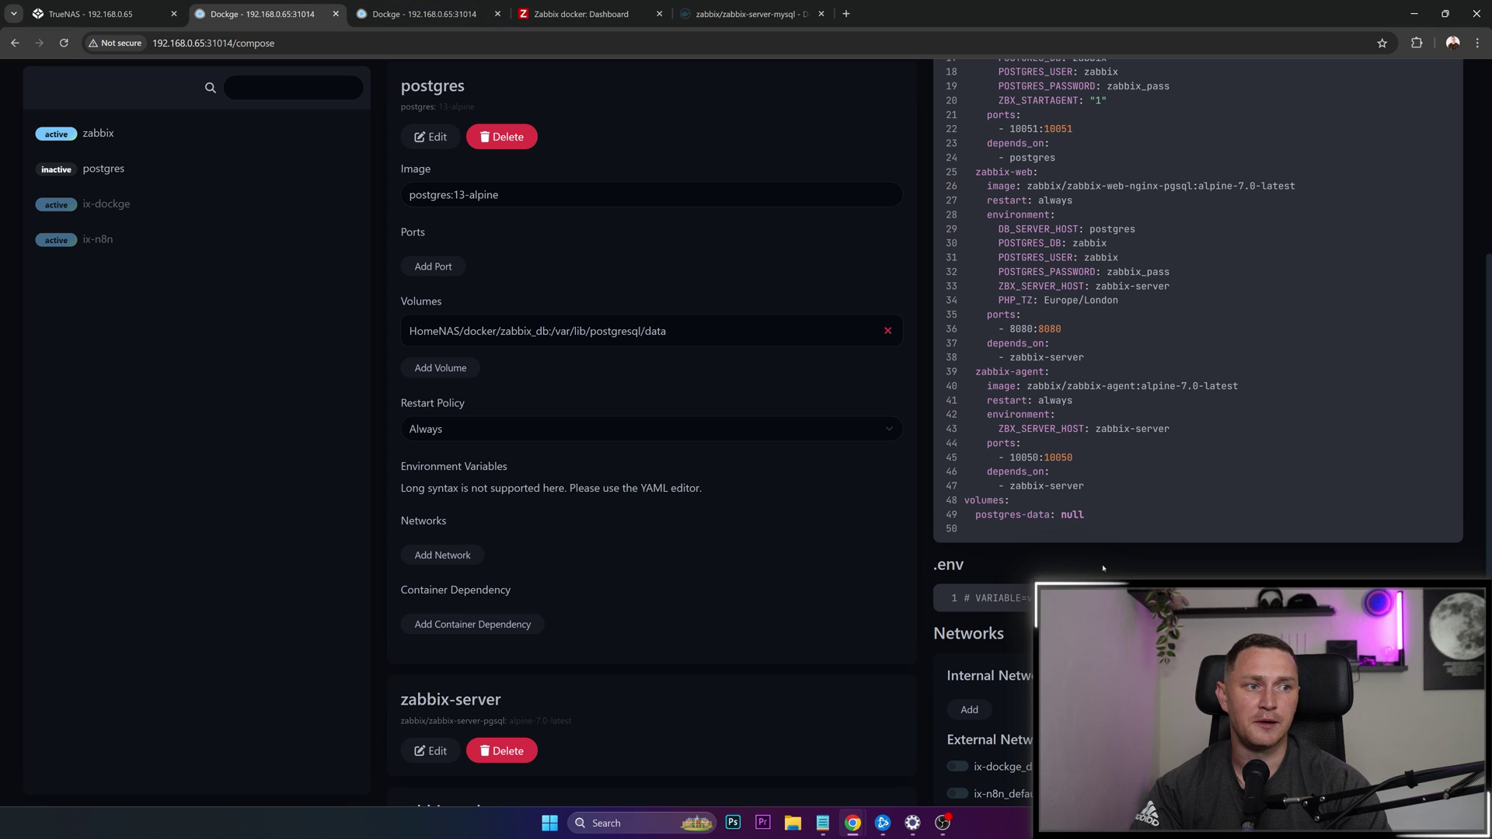
{"action": "key", "text": "ctrl+v"}
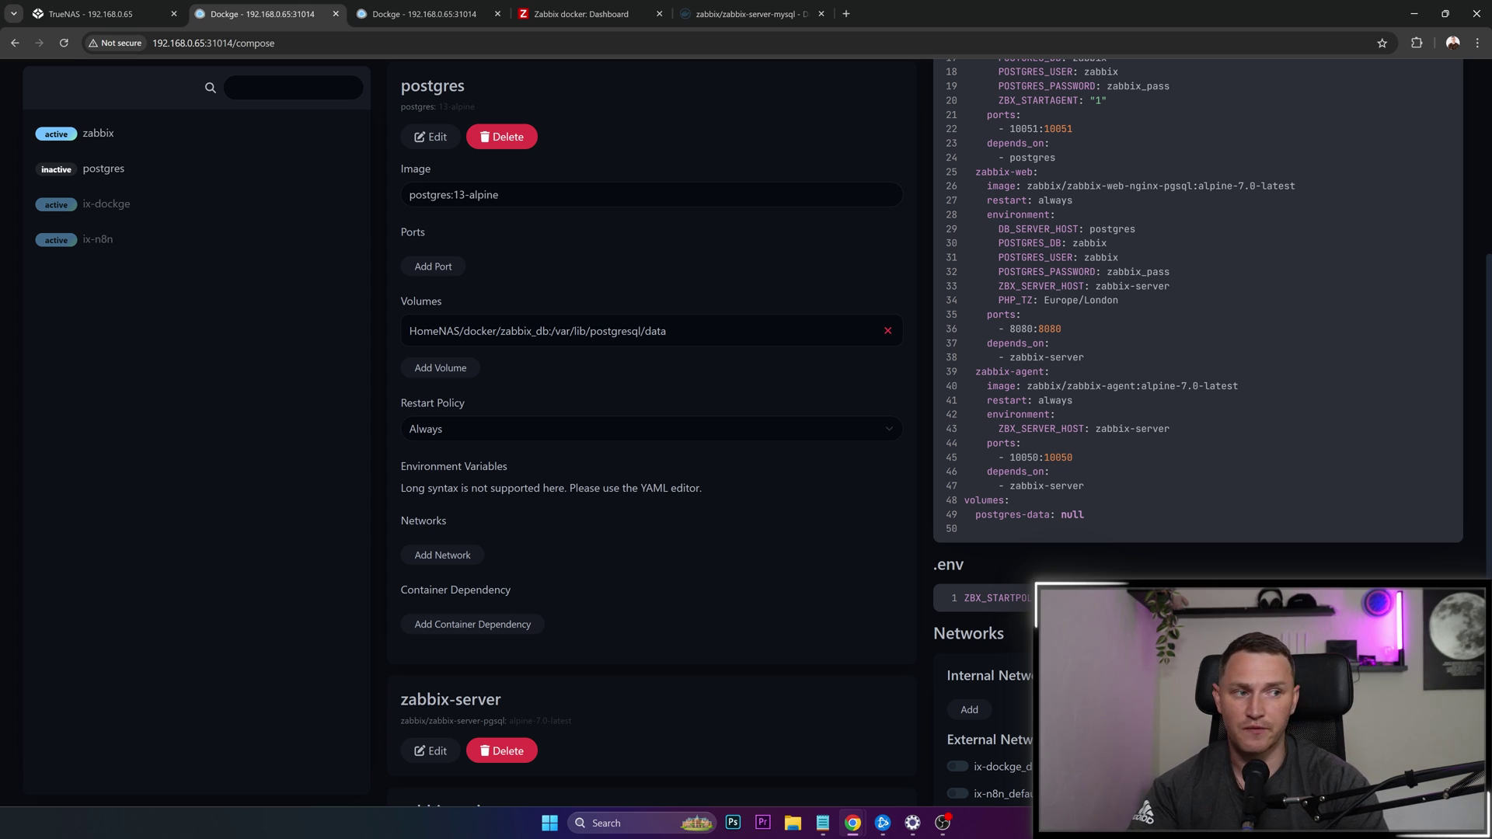
{"action": "scroll", "coordinate": [845, 553], "scroll_direction": "up", "scroll_amount": 4}
{"action": "scroll", "coordinate": [845, 553], "scroll_direction": "up", "scroll_amount": 1}
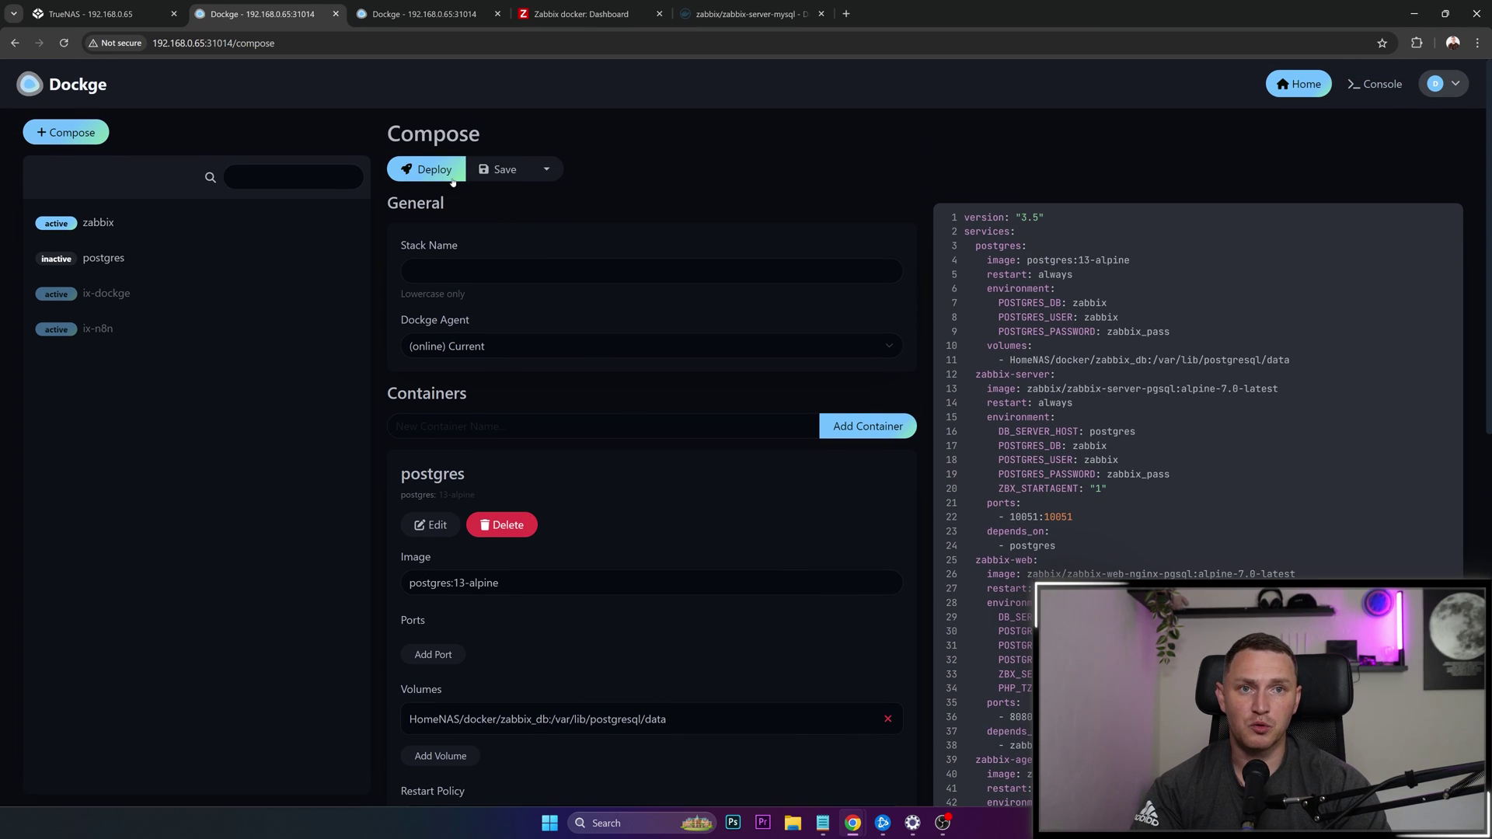
{"action": "left_click", "coordinate": [98, 225]}
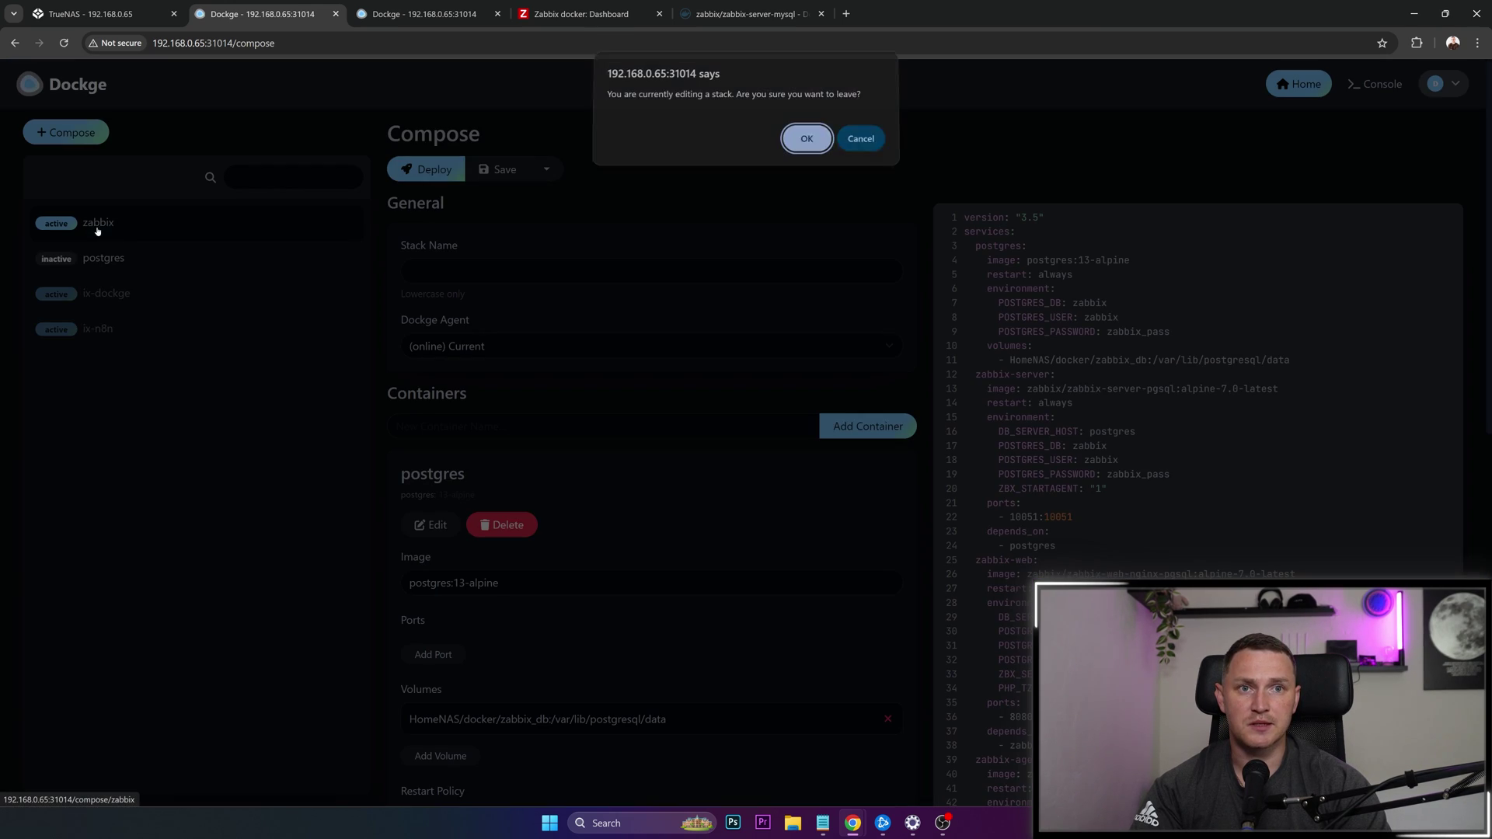
{"action": "left_click", "coordinate": [806, 145]}
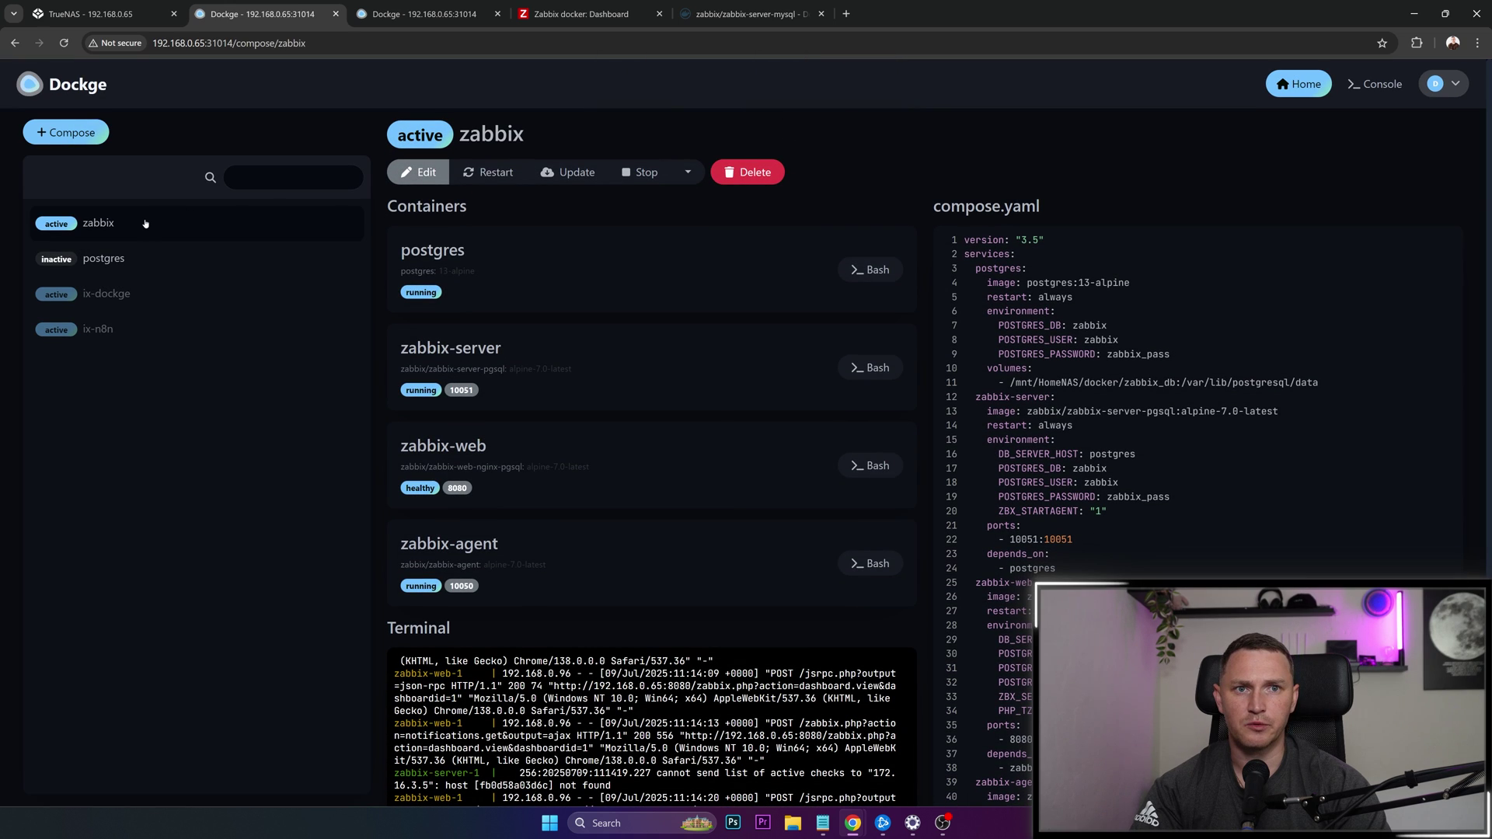
{"action": "scroll", "coordinate": [505, 542], "scroll_direction": "down", "scroll_amount": 2}
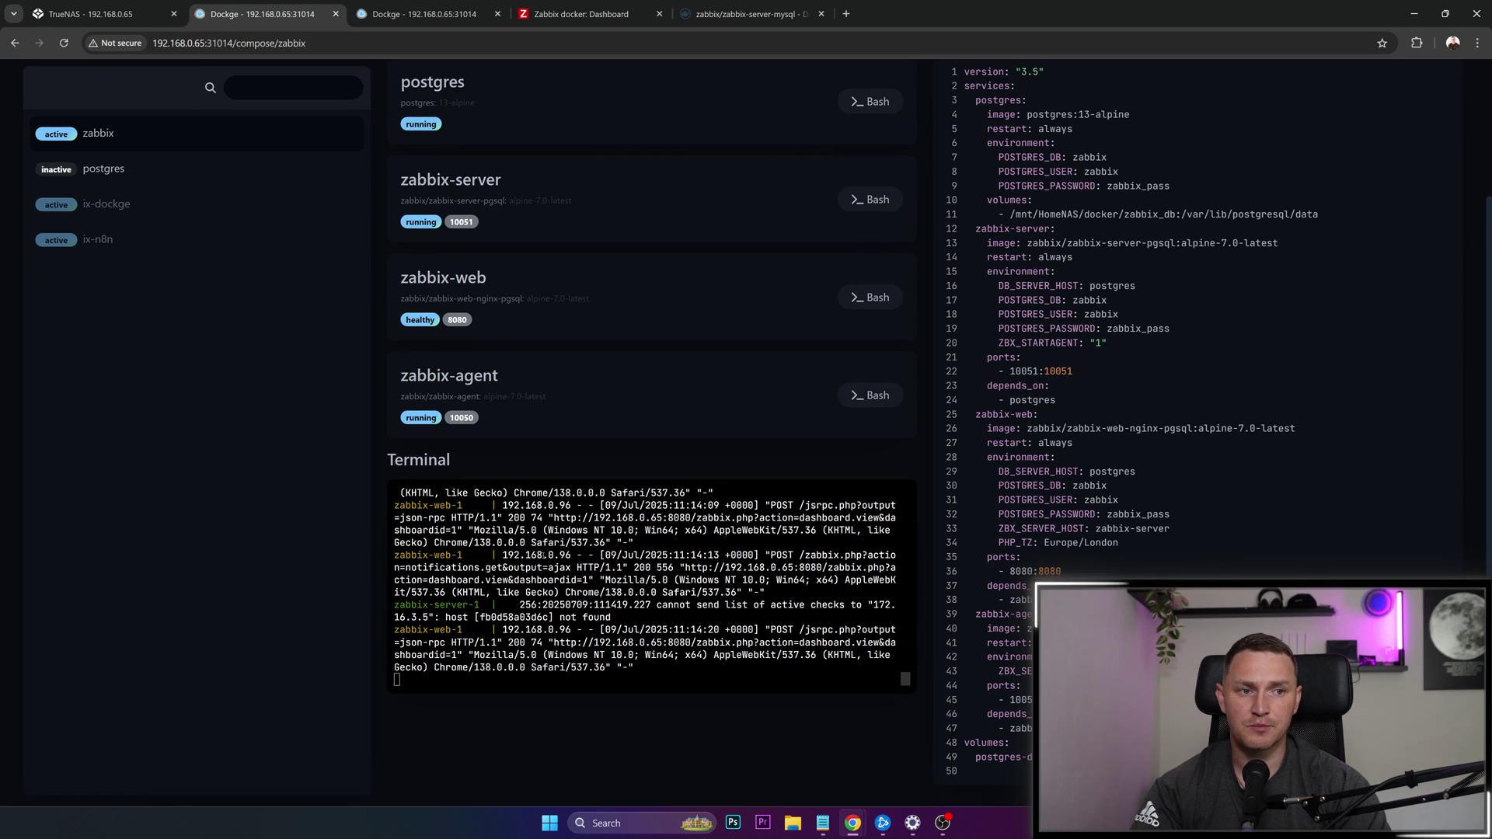
{"action": "scroll", "coordinate": [541, 554], "scroll_direction": "up", "scroll_amount": 5}
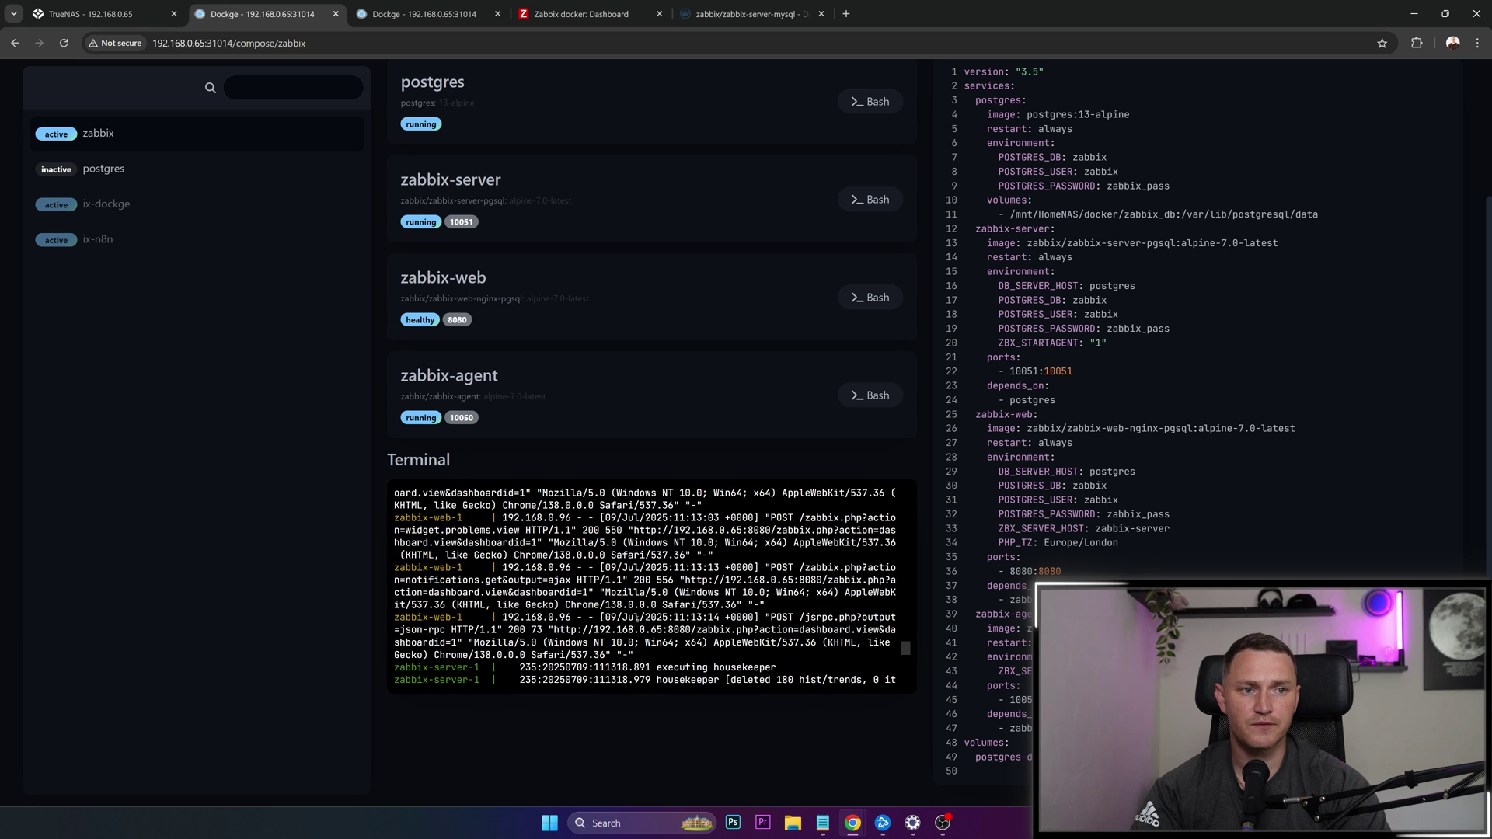
{"action": "scroll", "coordinate": [636, 618], "scroll_direction": "up", "scroll_amount": 4}
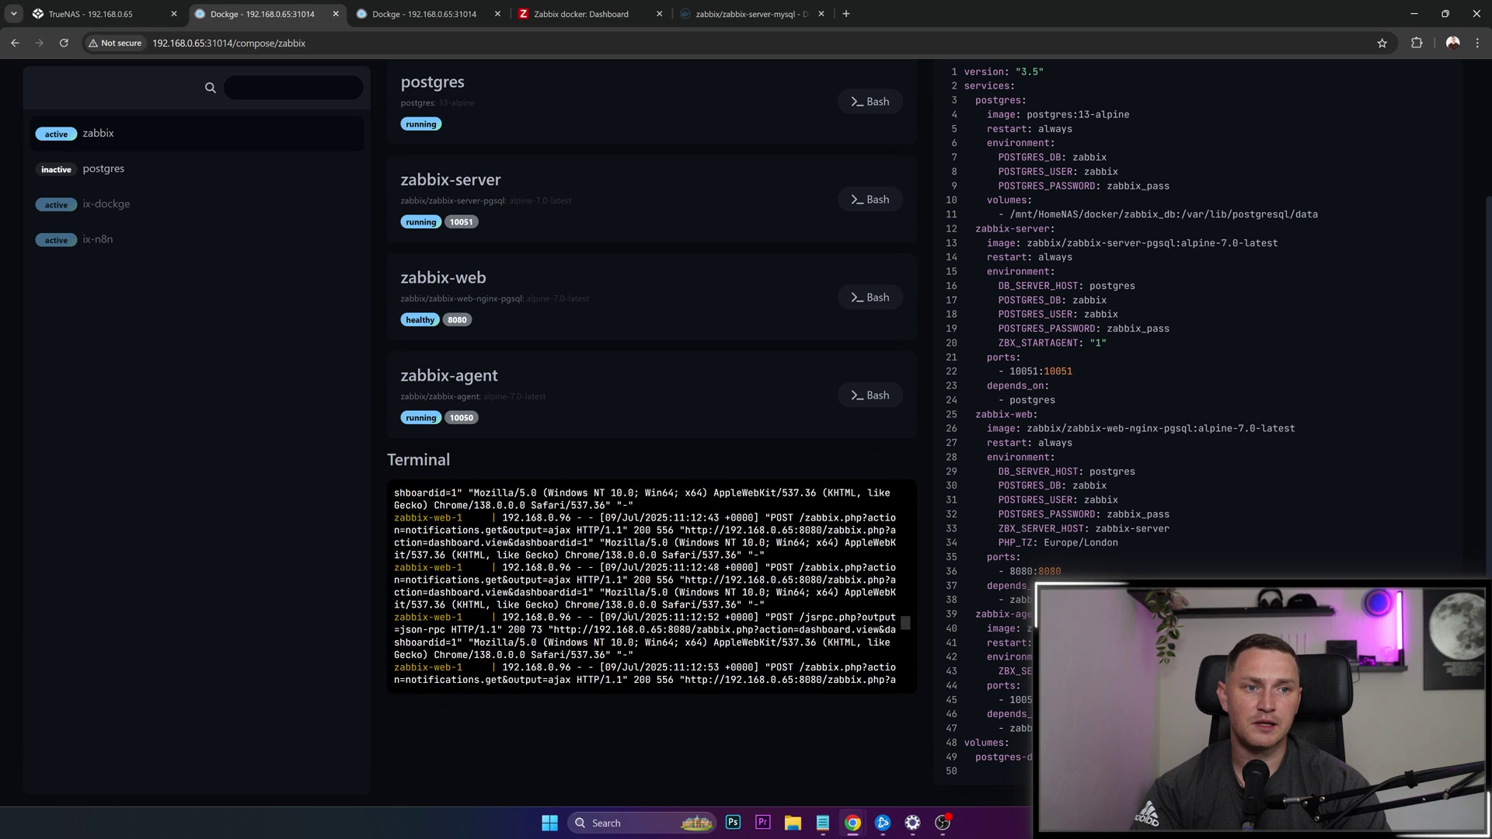
{"action": "scroll", "coordinate": [628, 616], "scroll_direction": "up", "scroll_amount": 4}
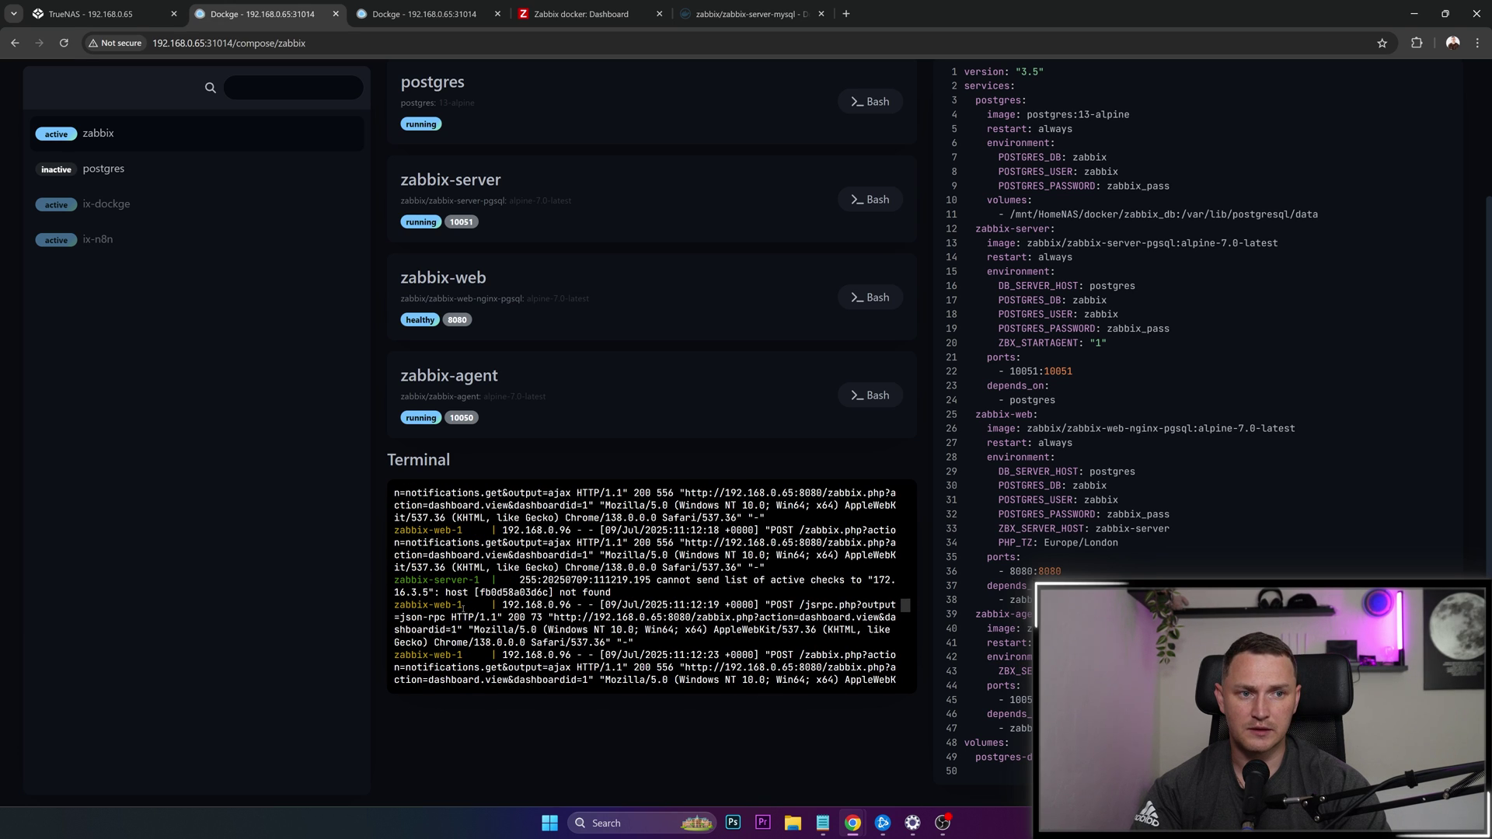
{"action": "left_click_drag", "start_coordinate": [398, 580], "coordinate": [479, 580]}
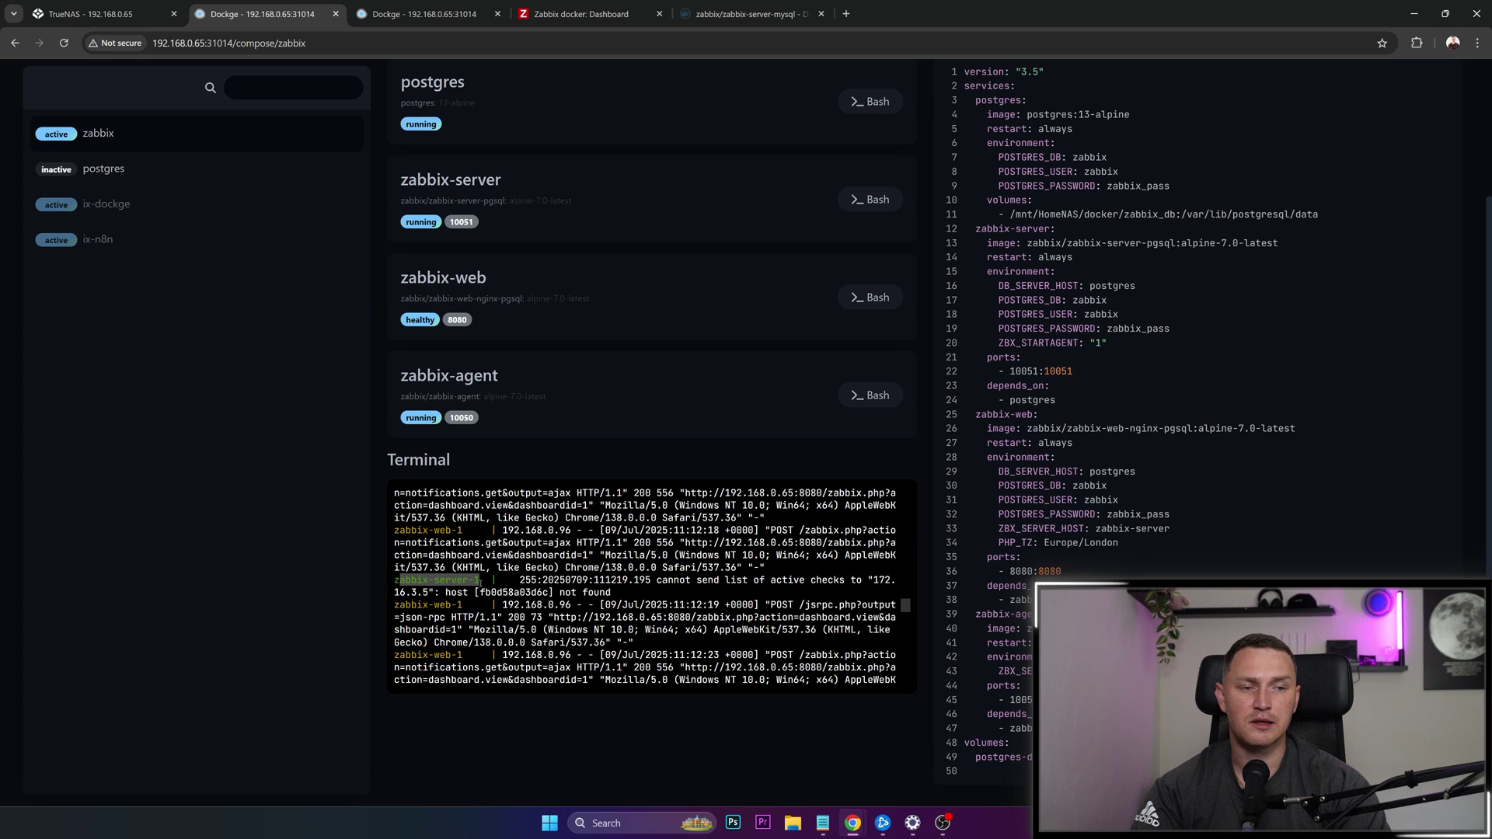
{"action": "scroll", "coordinate": [500, 578], "scroll_direction": "down", "scroll_amount": 1}
{"action": "scroll", "coordinate": [584, 596], "scroll_direction": "down", "scroll_amount": 10}
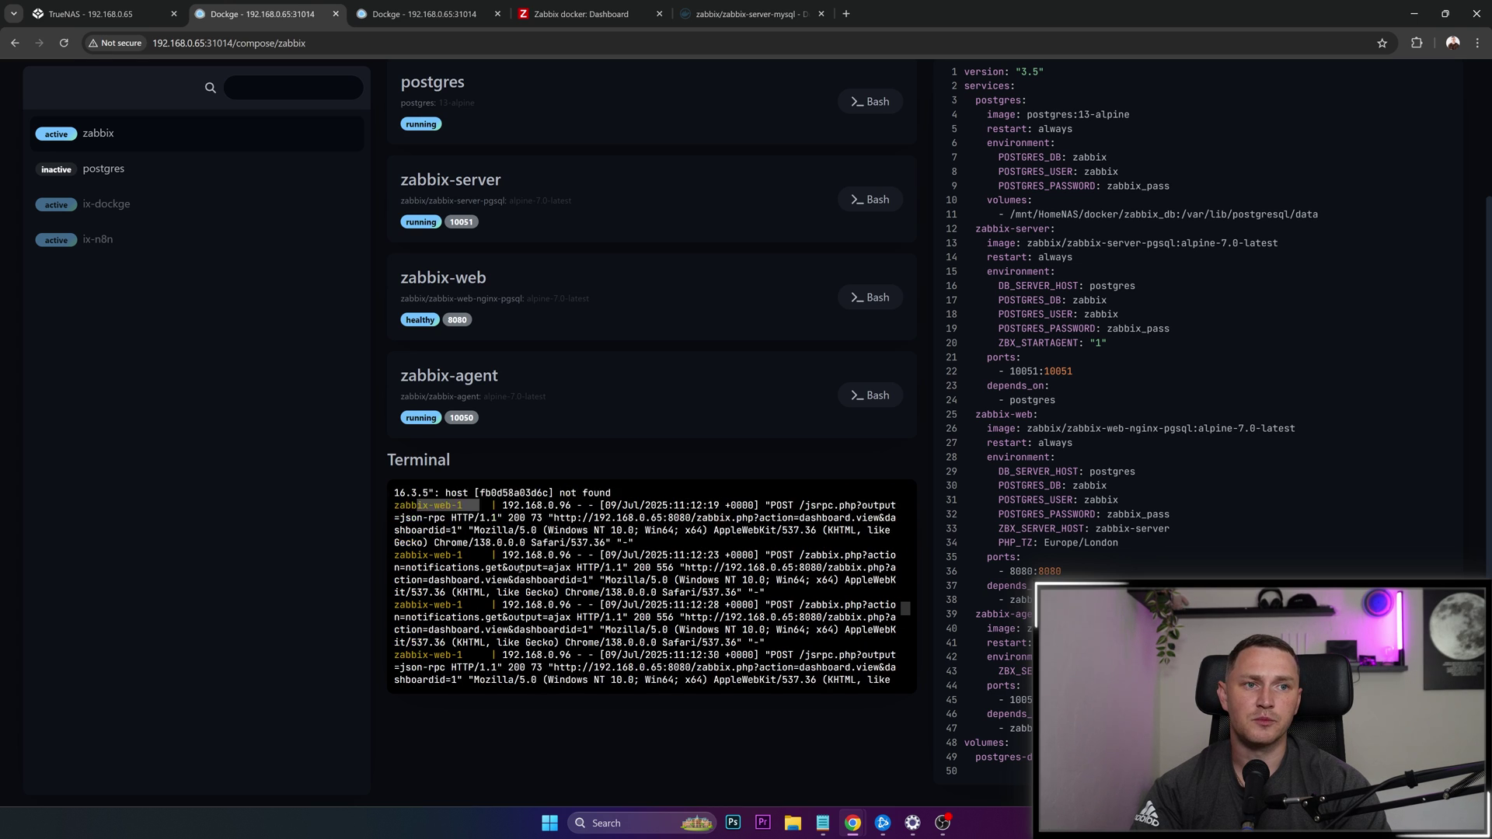
{"action": "scroll", "coordinate": [584, 574], "scroll_direction": "down", "scroll_amount": 5}
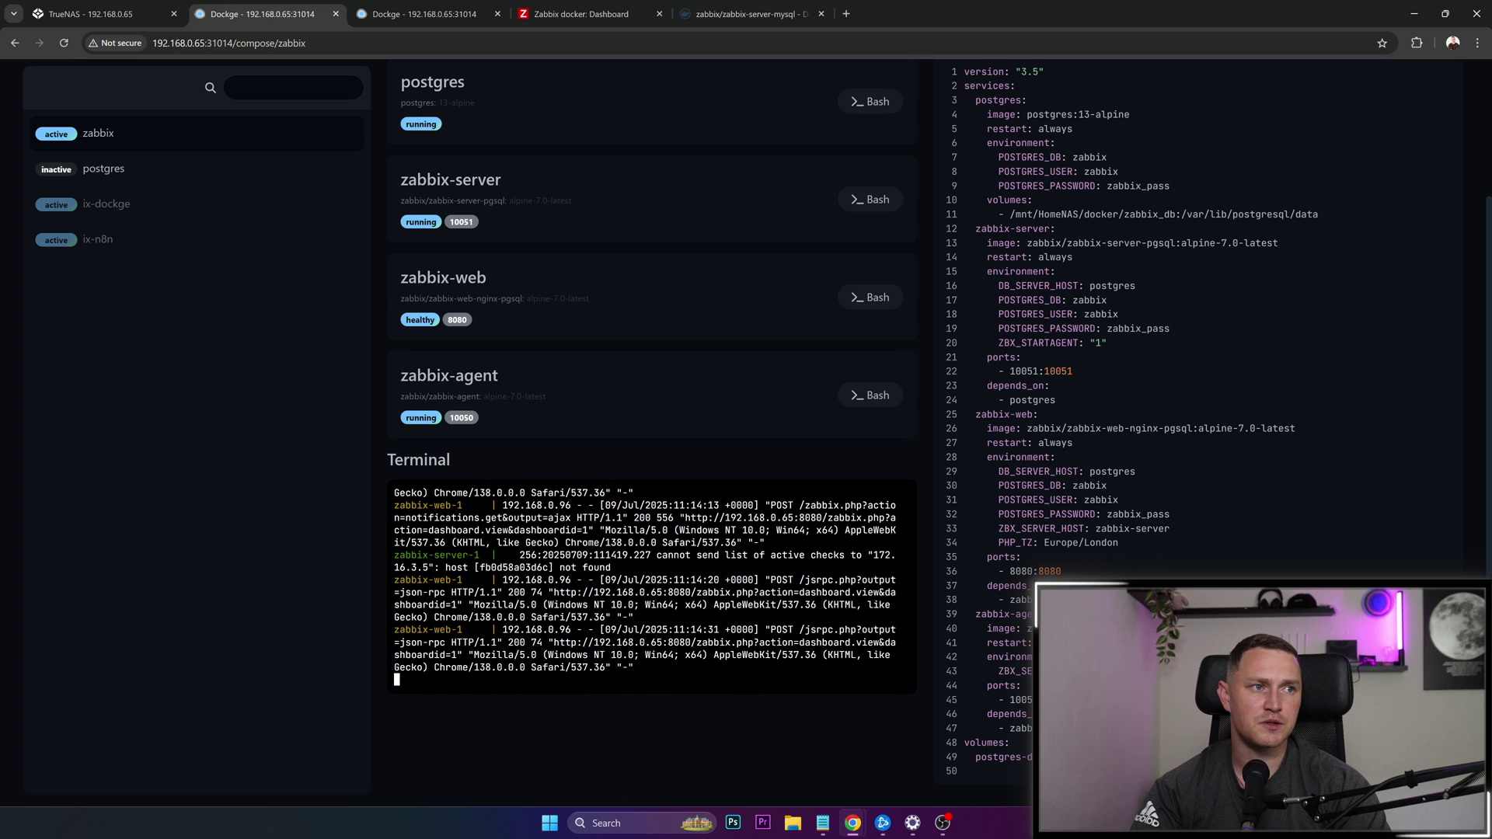
{"action": "scroll", "coordinate": [651, 389], "scroll_direction": "up", "scroll_amount": 3}
{"action": "scroll", "coordinate": [651, 389], "scroll_direction": "down", "scroll_amount": 1}
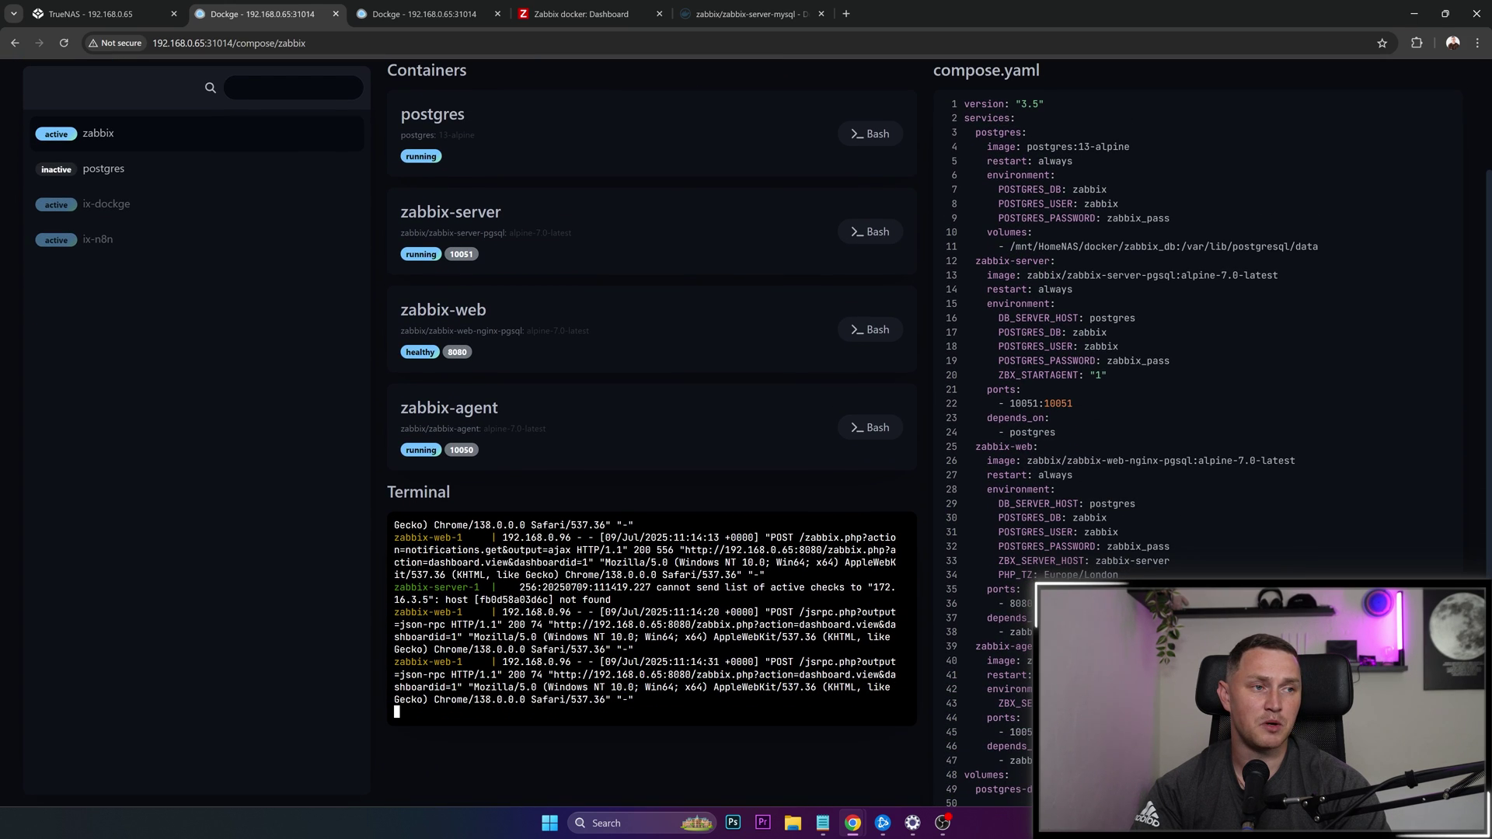
{"action": "scroll", "coordinate": [651, 388], "scroll_direction": "up", "scroll_amount": 3}
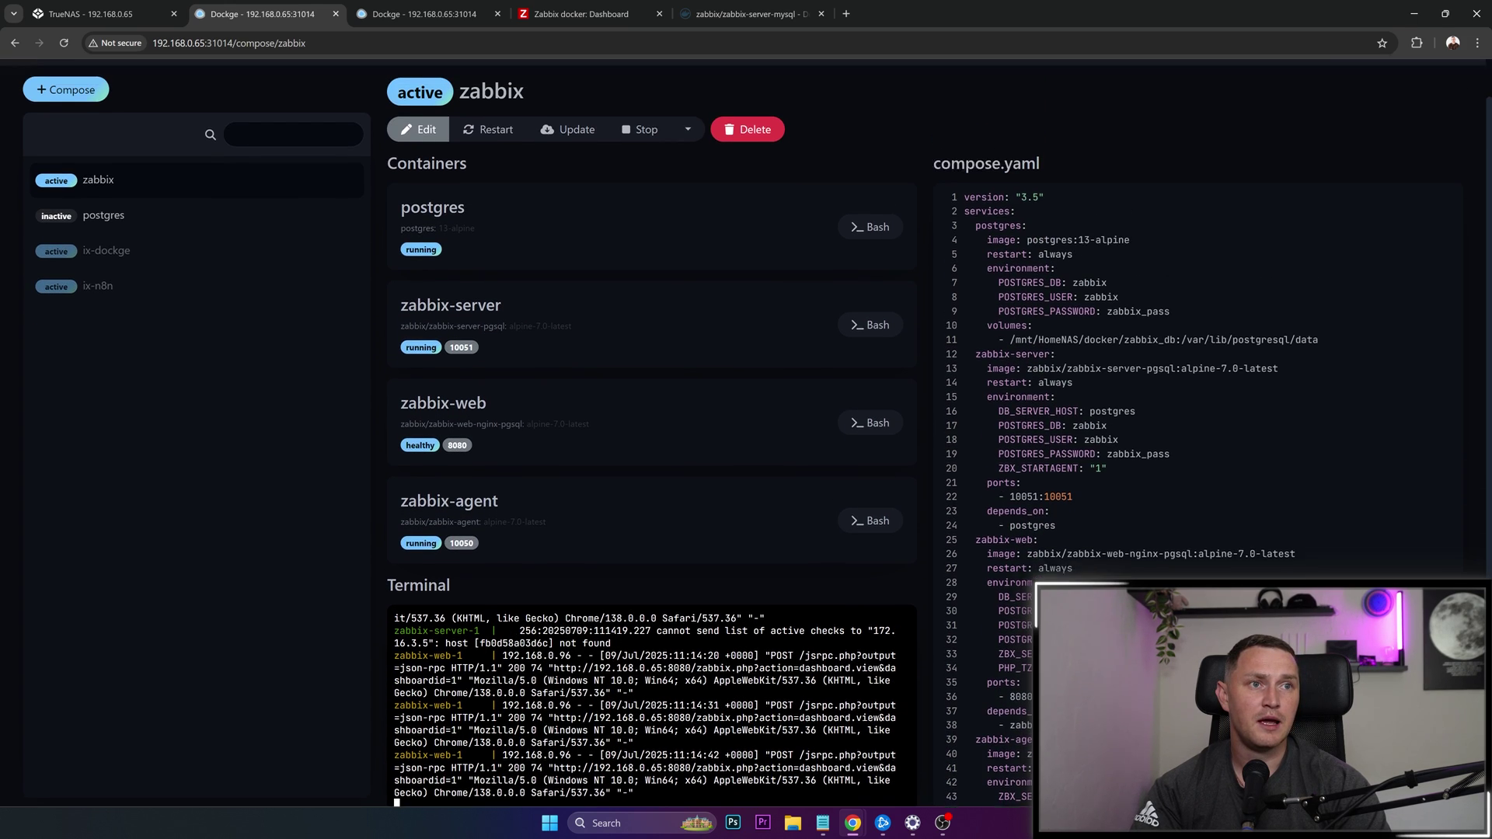
{"action": "left_click", "coordinate": [544, 13]}
{"action": "left_click", "coordinate": [303, 3]}
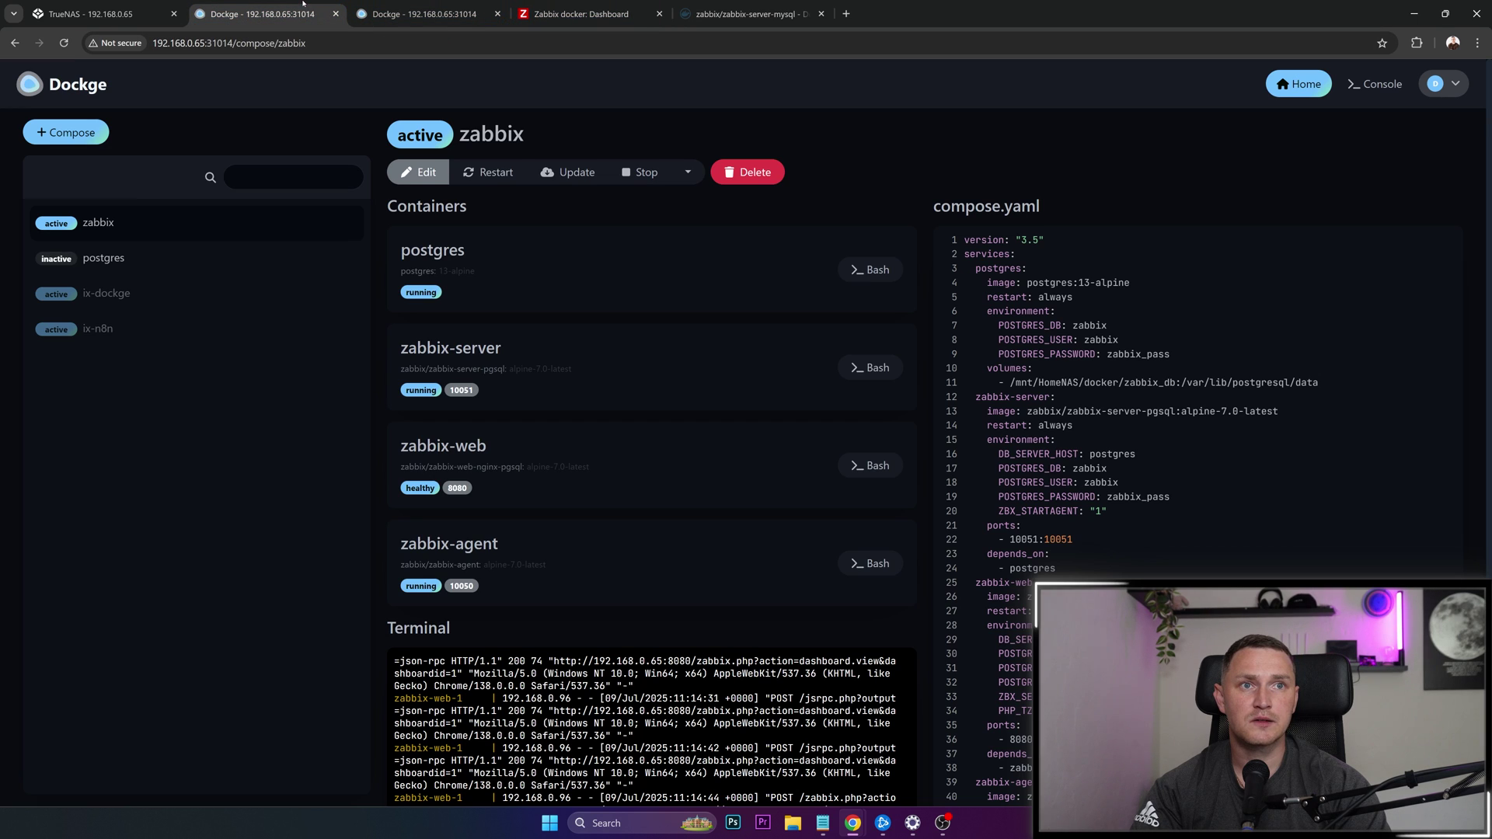
{"action": "scroll", "coordinate": [1112, 466], "scroll_direction": "down", "scroll_amount": 2}
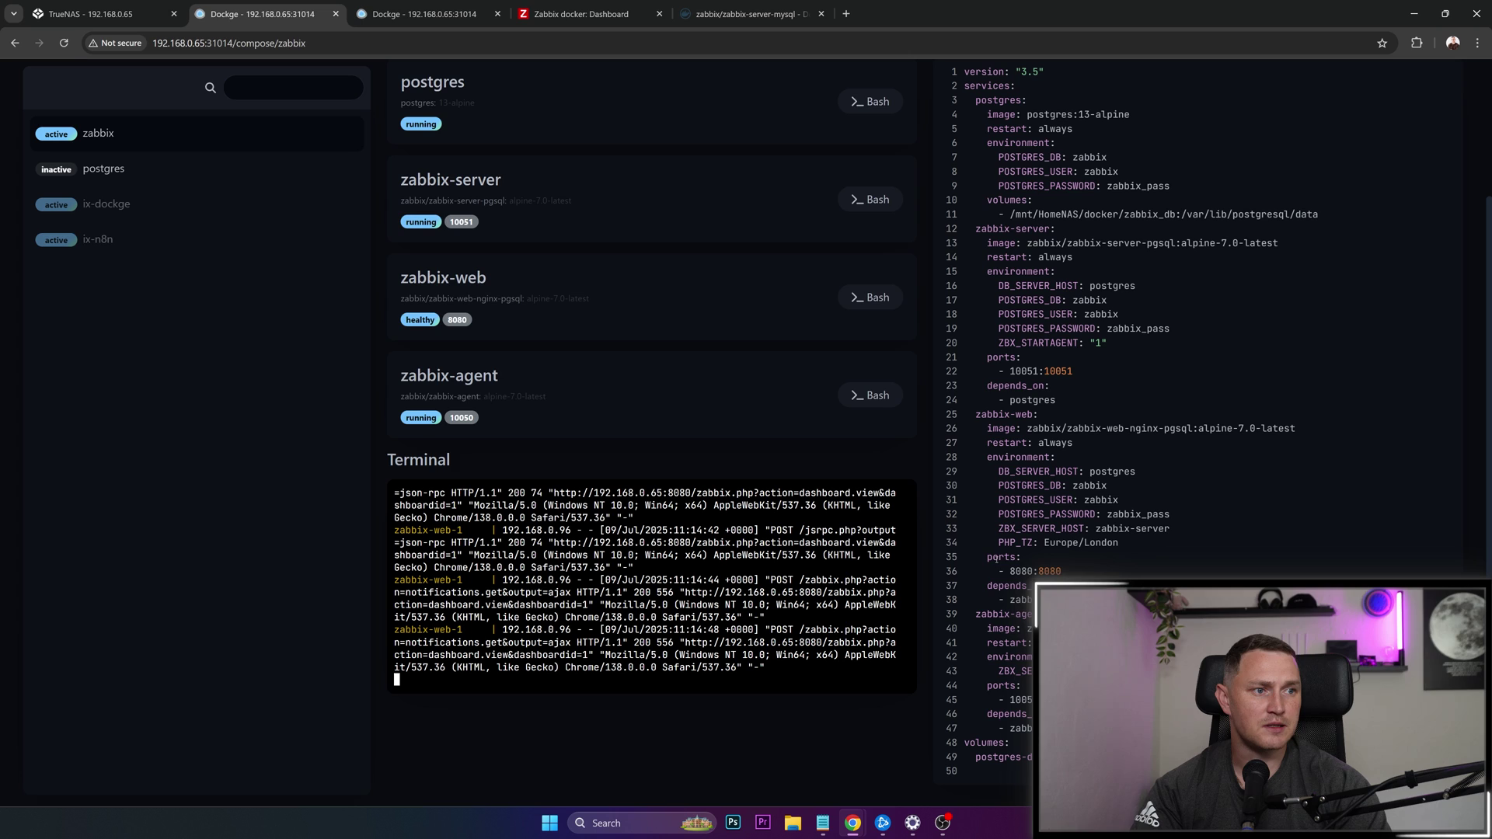
Highlight zabbix-web's 8080:8080 port mapping, then view the Zabbix Global view dashboard
{"action": "left_click_drag", "start_coordinate": [998, 557], "coordinate": [1070, 575]}
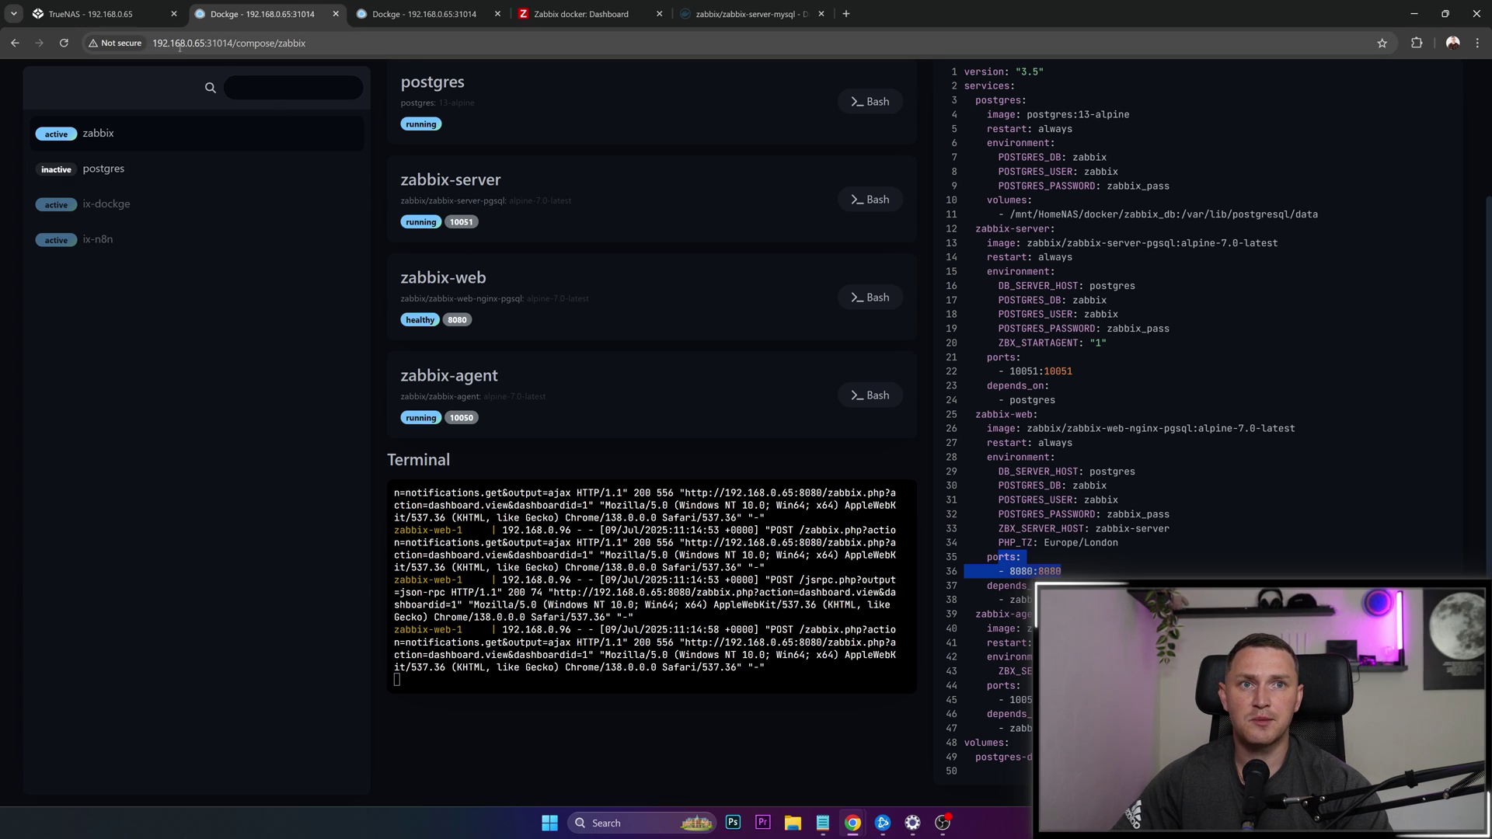
{"action": "key", "text": "ctrl+Tab"}
{"action": "key", "text": "ctrl+Tab"}
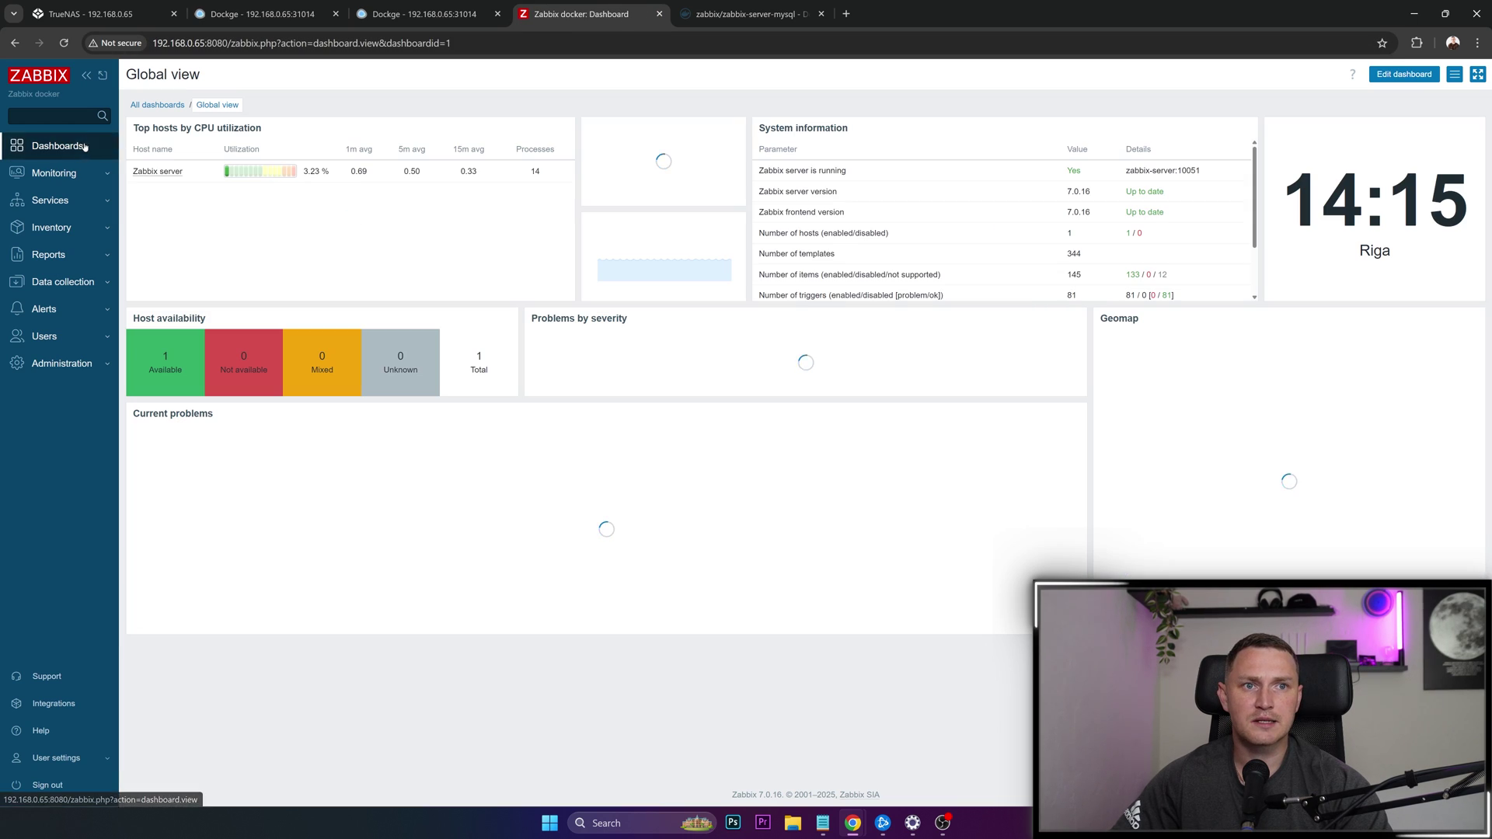
Check the Zabbix server host and its latest memory data, then return to the Hosts list
{"action": "left_click", "coordinate": [62, 281]}
{"action": "left_click", "coordinate": [43, 367]}
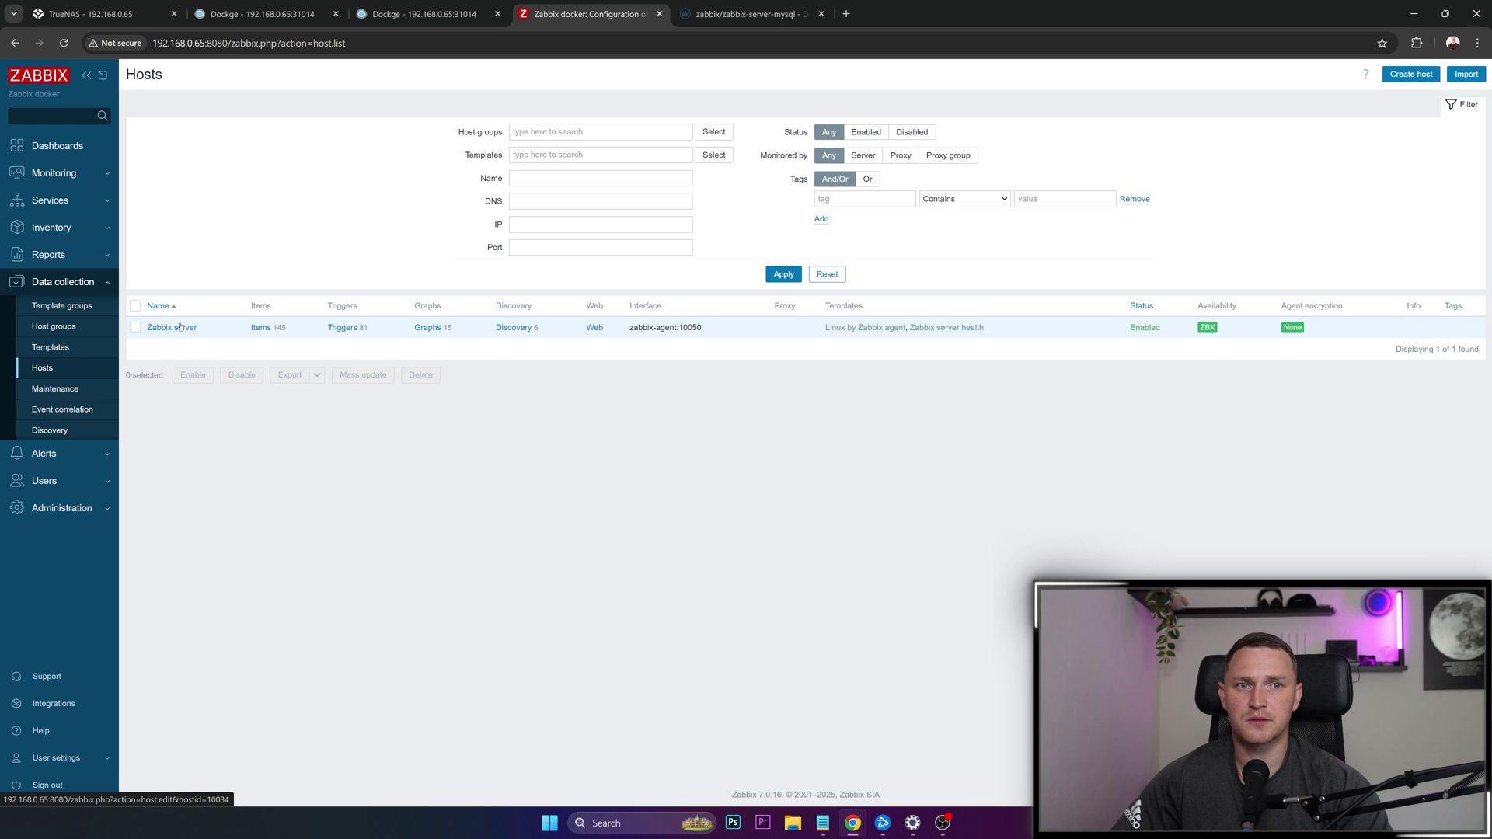
{"action": "left_click", "coordinate": [70, 172]}
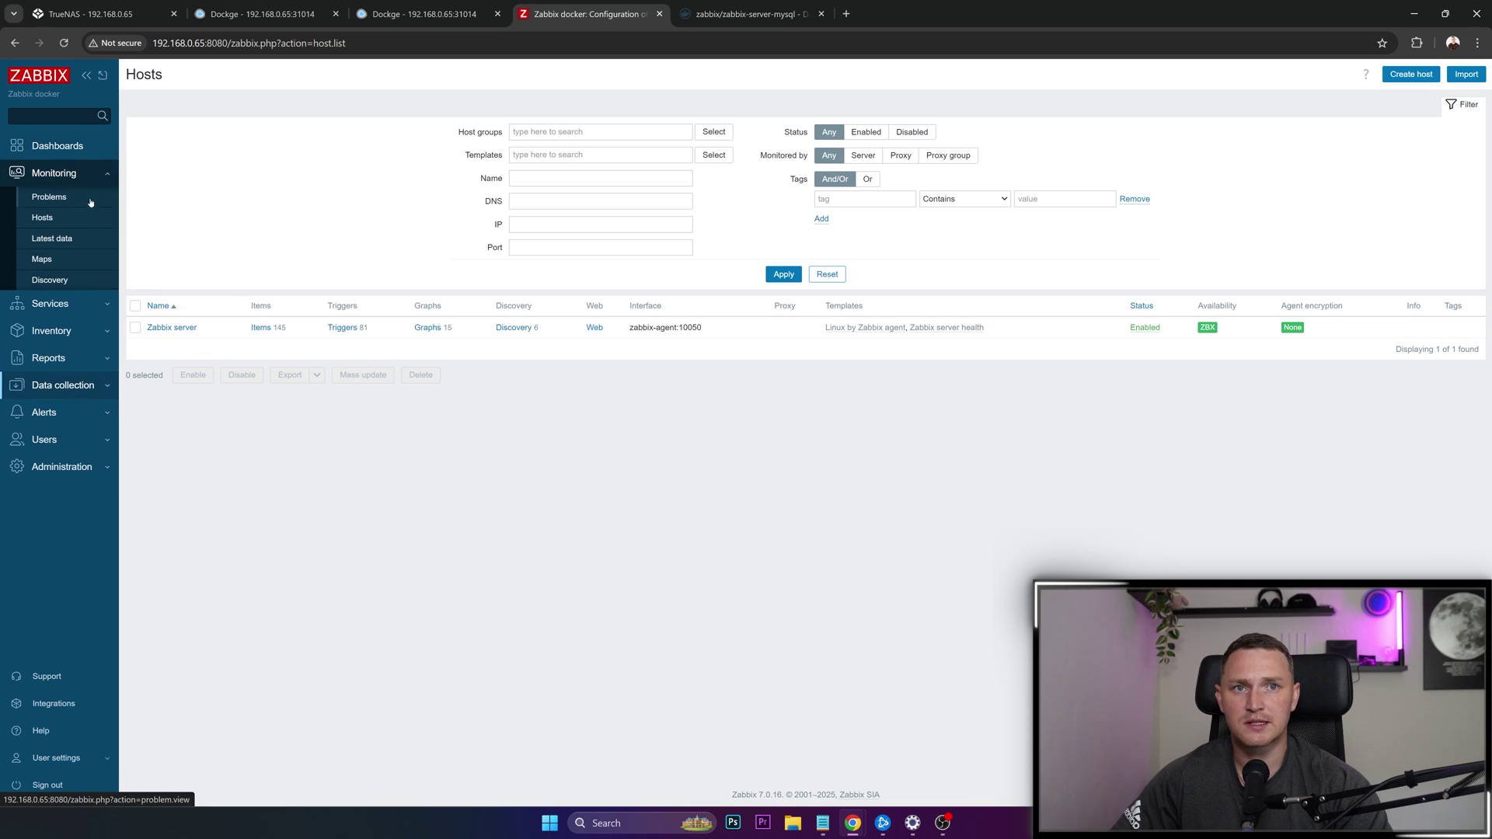
{"action": "left_click", "coordinate": [64, 238]}
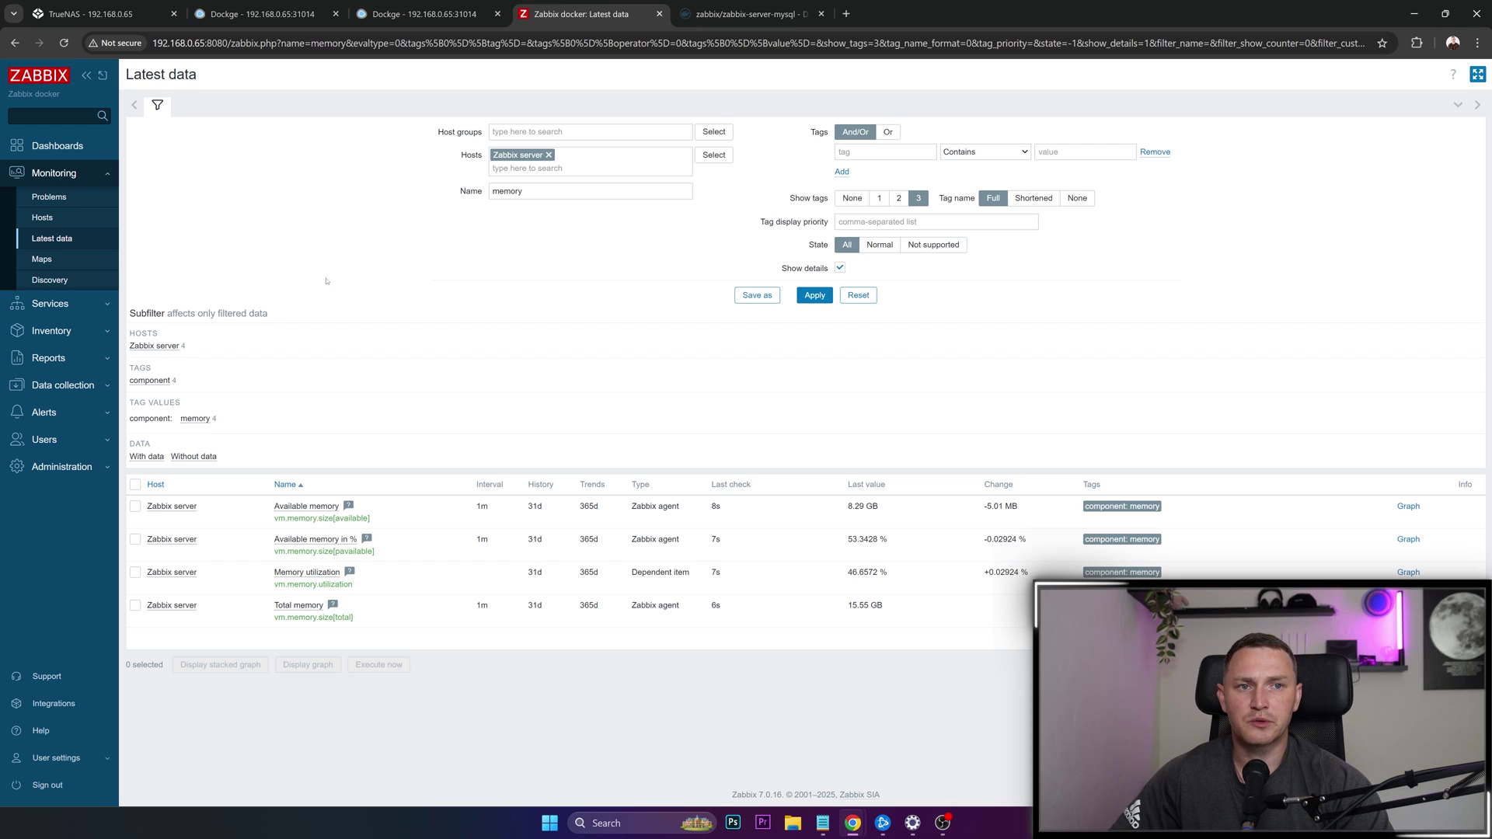
{"action": "left_click", "coordinate": [62, 385]}
{"action": "left_click", "coordinate": [68, 371]}
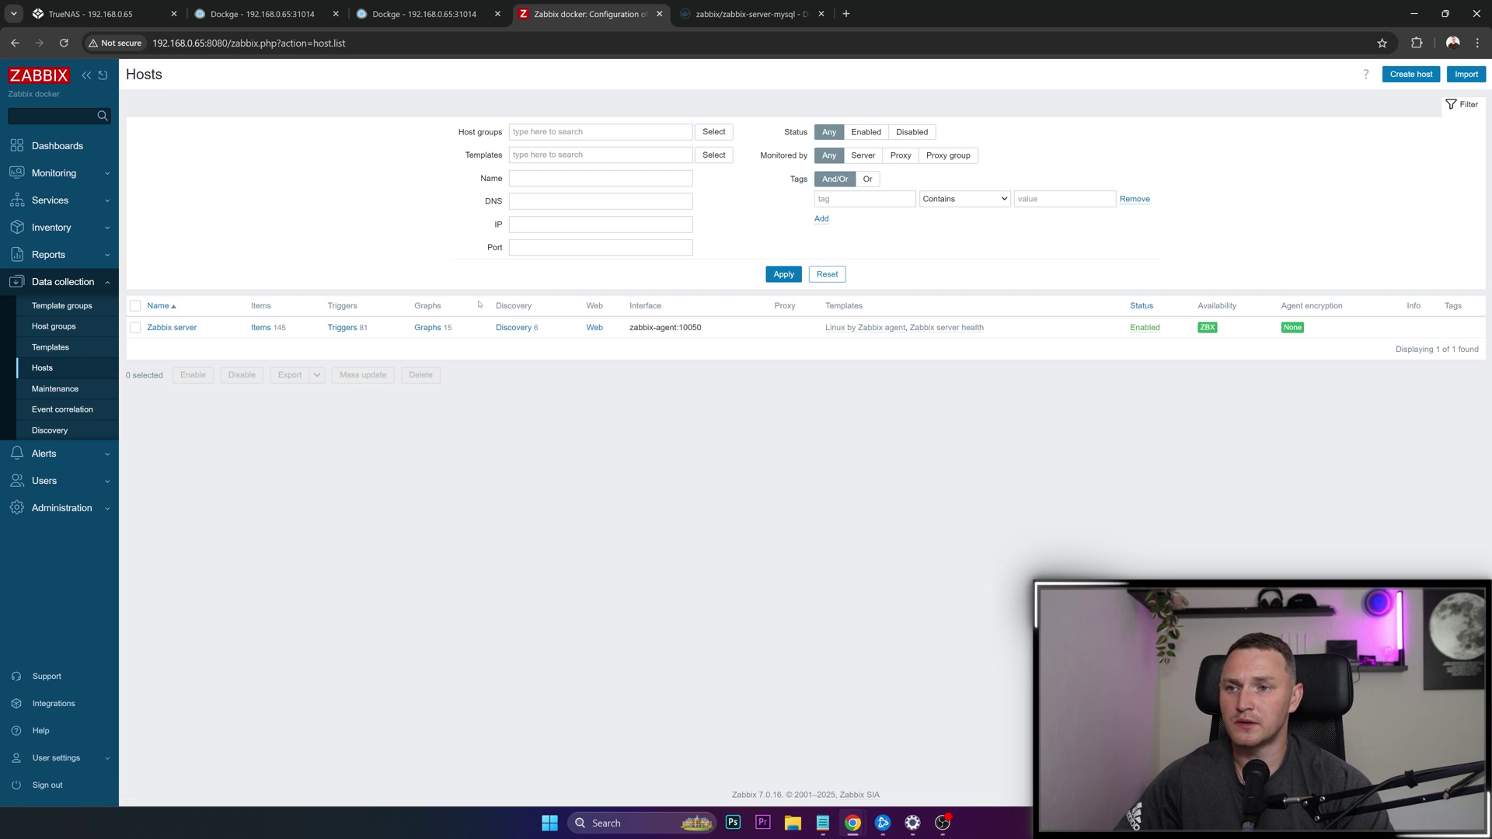
Look over the running zabbix stack page in Dockge, then move to TrueNAS
{"action": "left_click", "coordinate": [406, 23]}
{"action": "scroll", "coordinate": [573, 410], "scroll_direction": "down", "scroll_amount": 2}
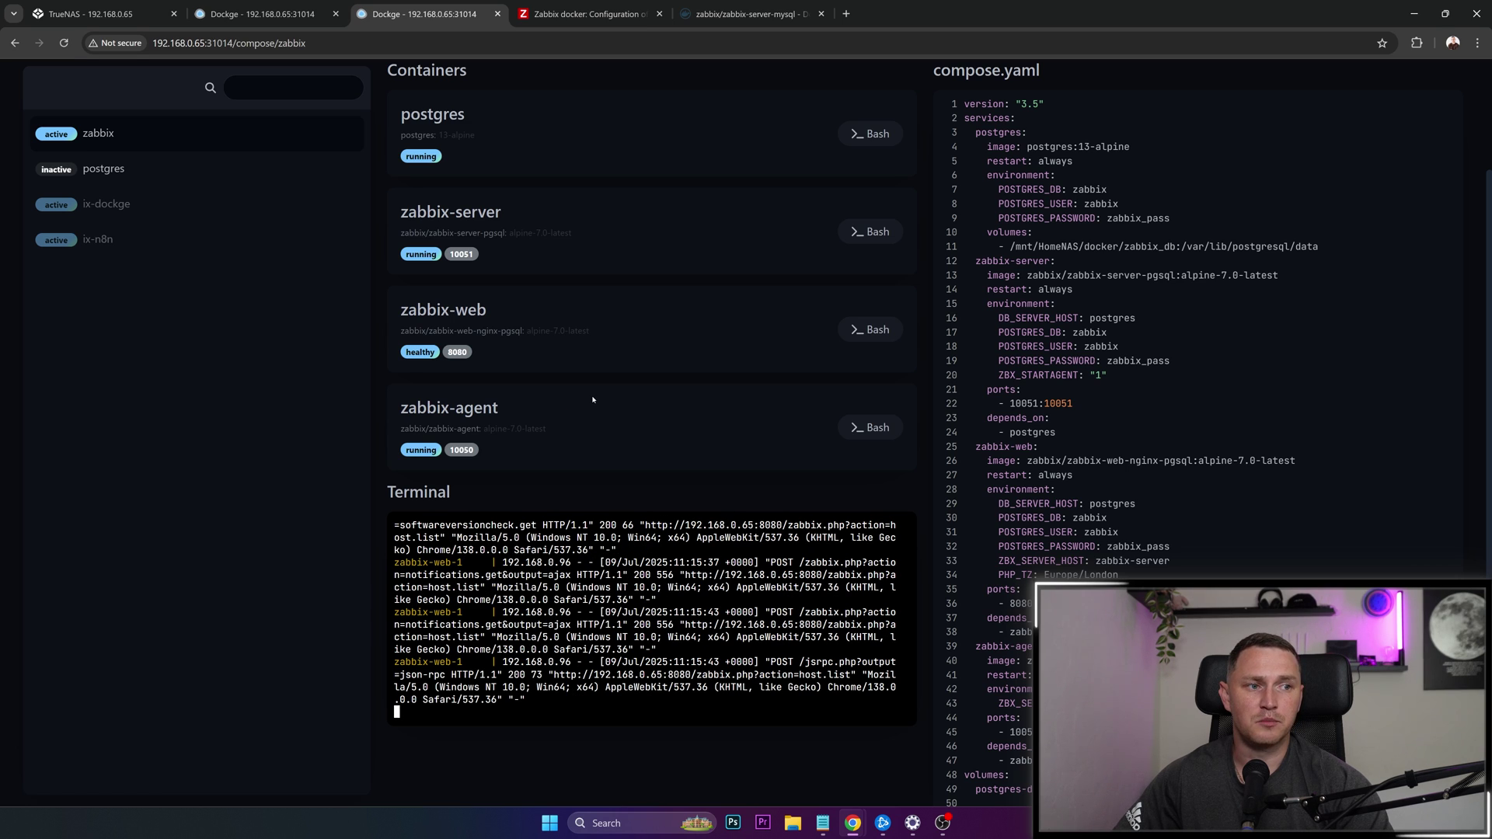
{"action": "scroll", "coordinate": [490, 390], "scroll_direction": "up", "scroll_amount": 2}
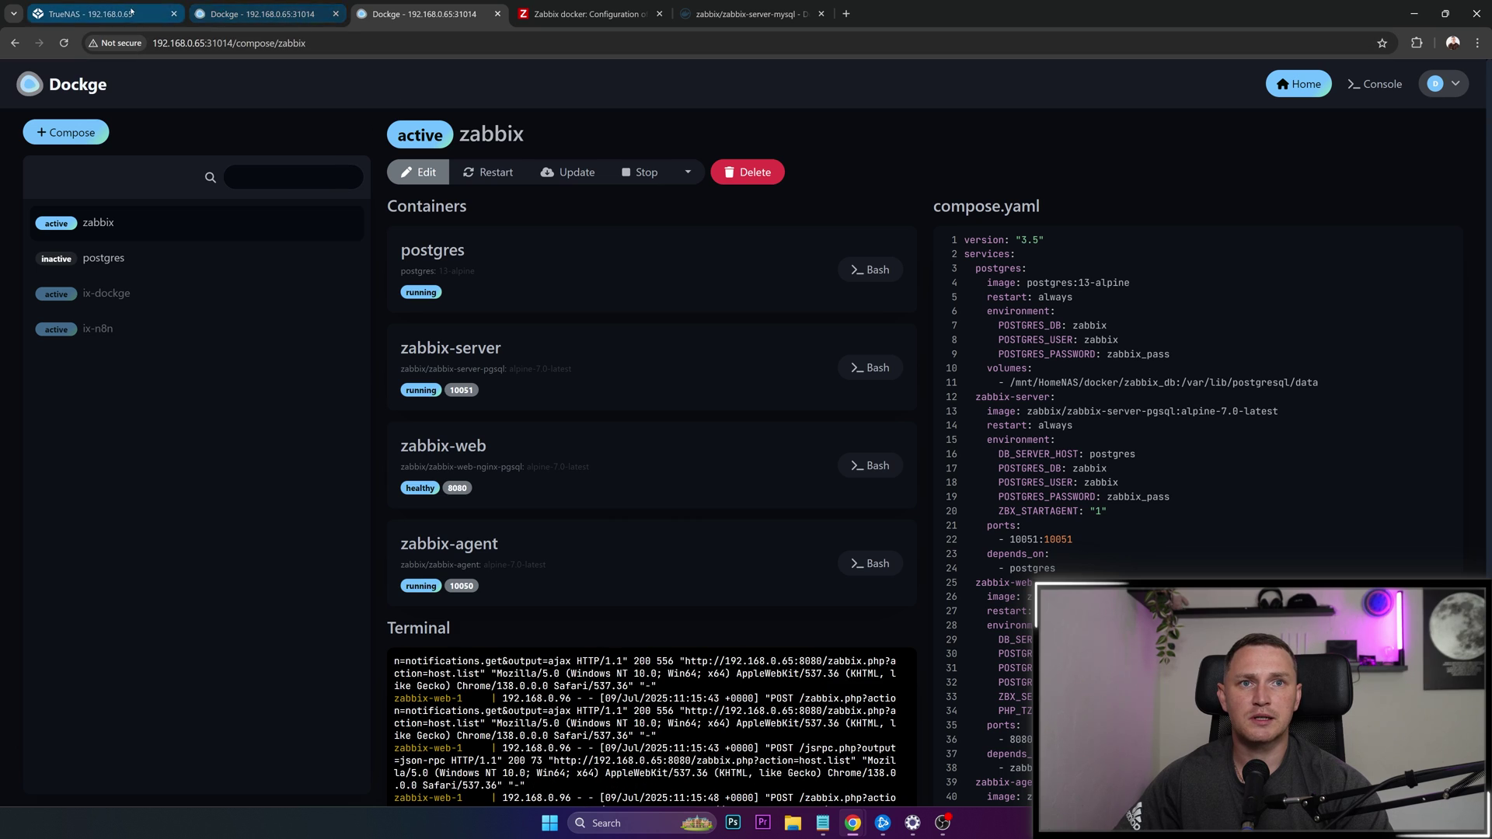
{"action": "left_click", "coordinate": [90, 13]}
Review the TrueNAS dashboard's memory and system cards, then return to the Zabbix hosts list
{"action": "left_click", "coordinate": [62, 108]}
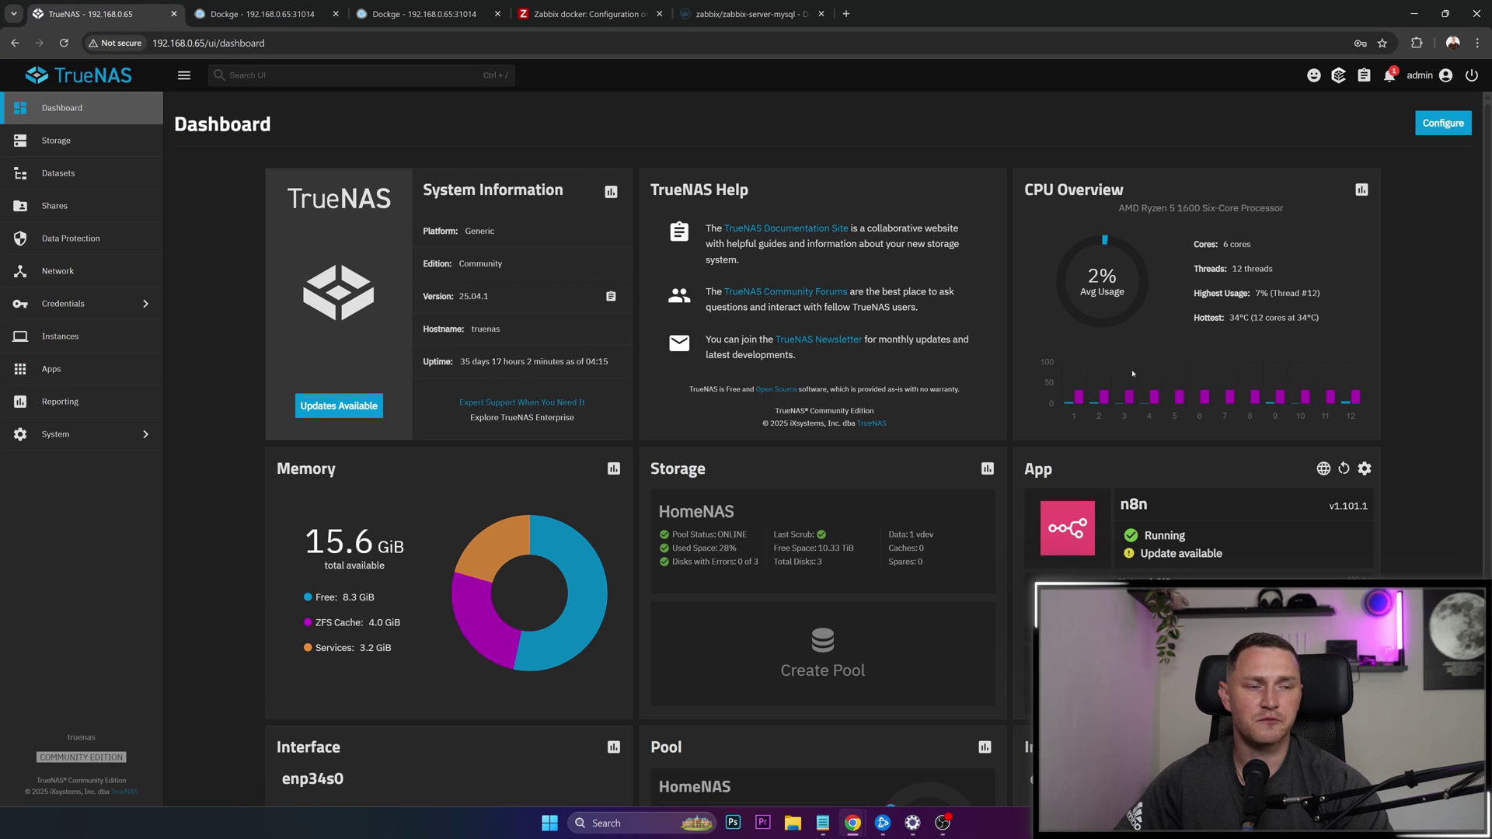
{"action": "scroll", "coordinate": [917, 345], "scroll_direction": "down", "scroll_amount": 3}
{"action": "scroll", "coordinate": [1123, 370], "scroll_direction": "up", "scroll_amount": 3}
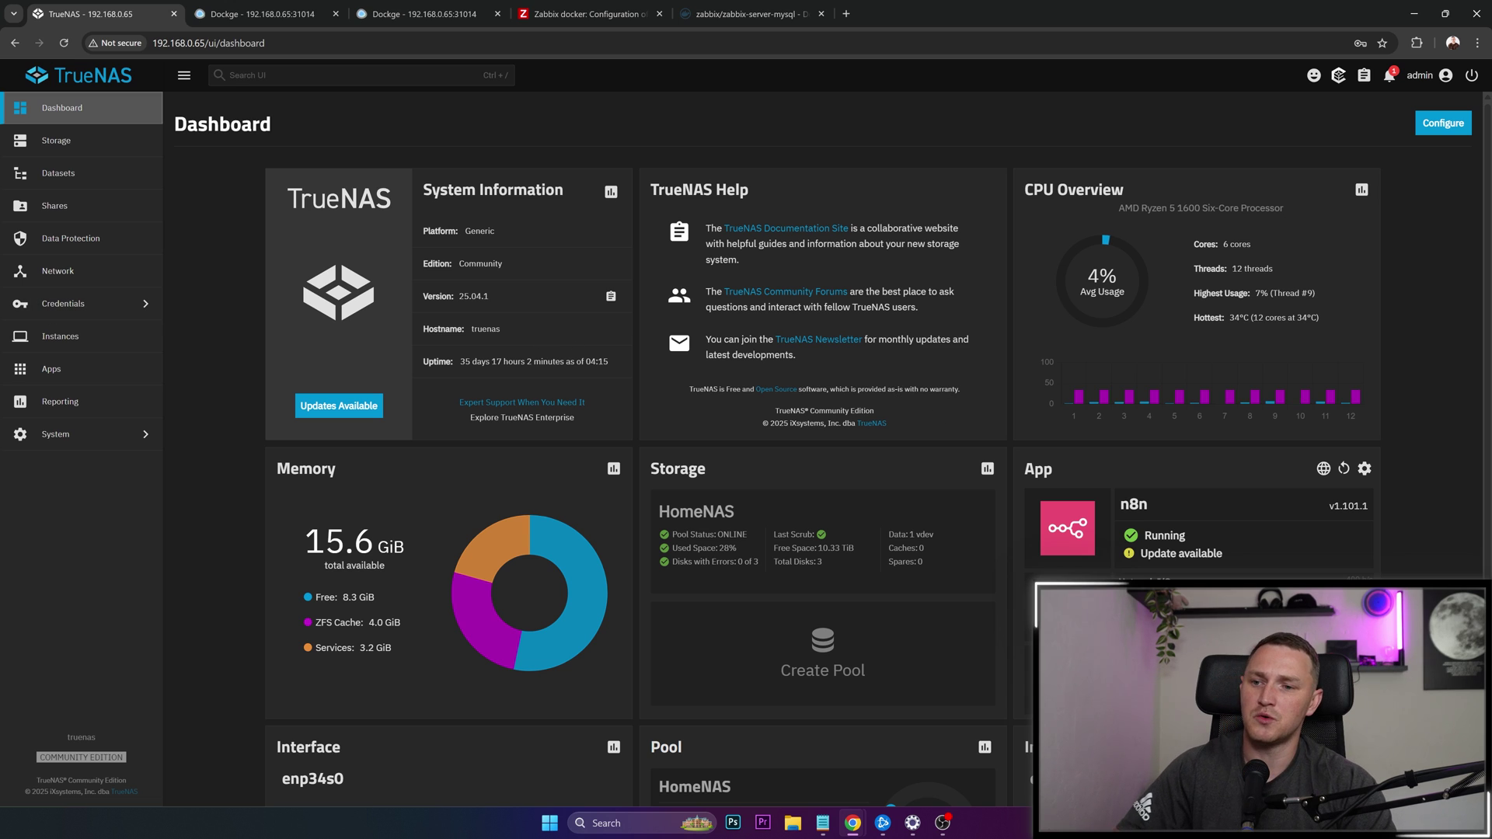
{"action": "scroll", "coordinate": [819, 440], "scroll_direction": "down", "scroll_amount": 3}
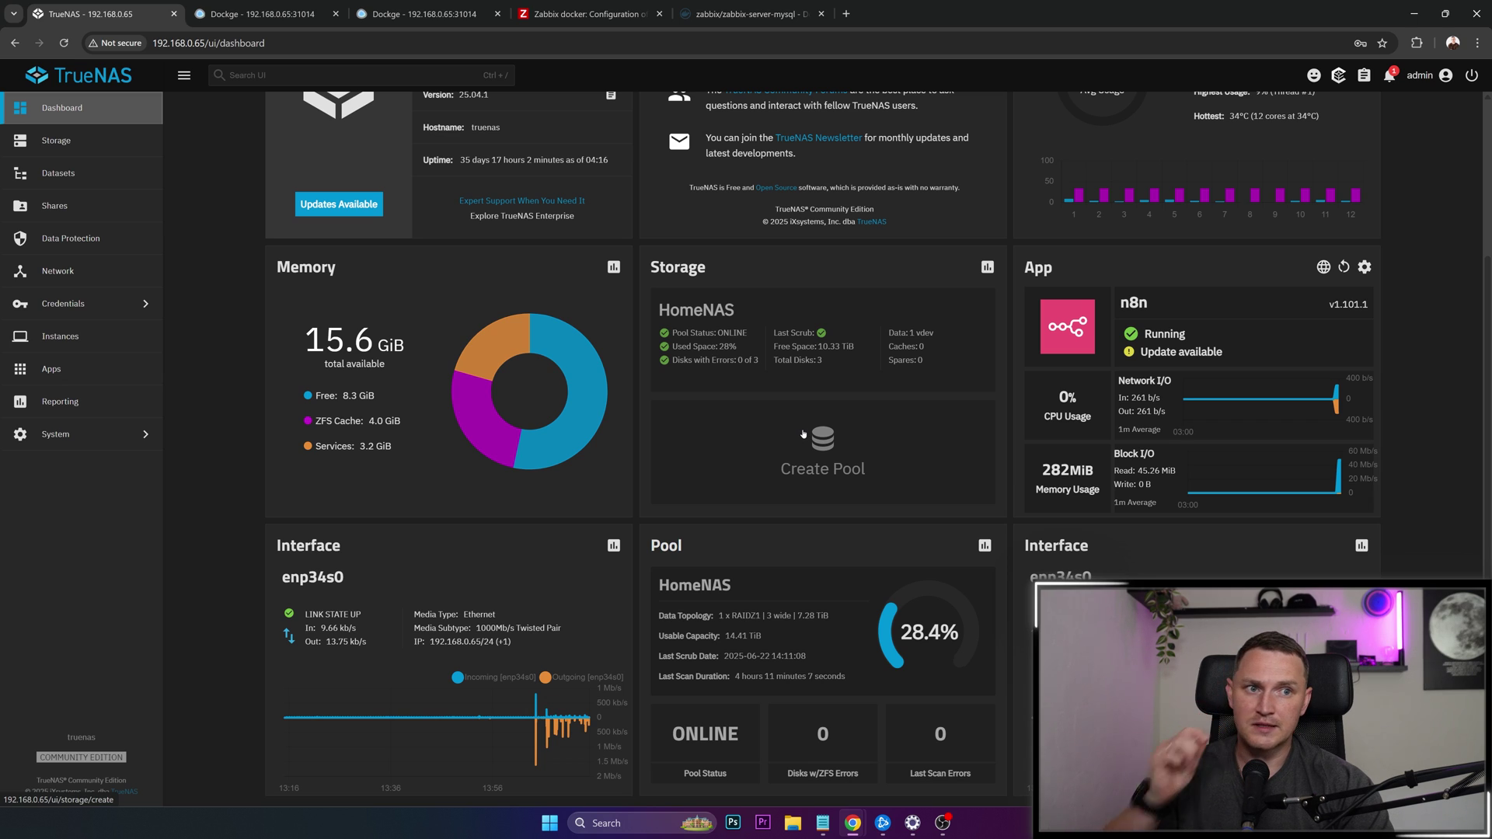
{"action": "scroll", "coordinate": [767, 425], "scroll_direction": "up", "scroll_amount": 3}
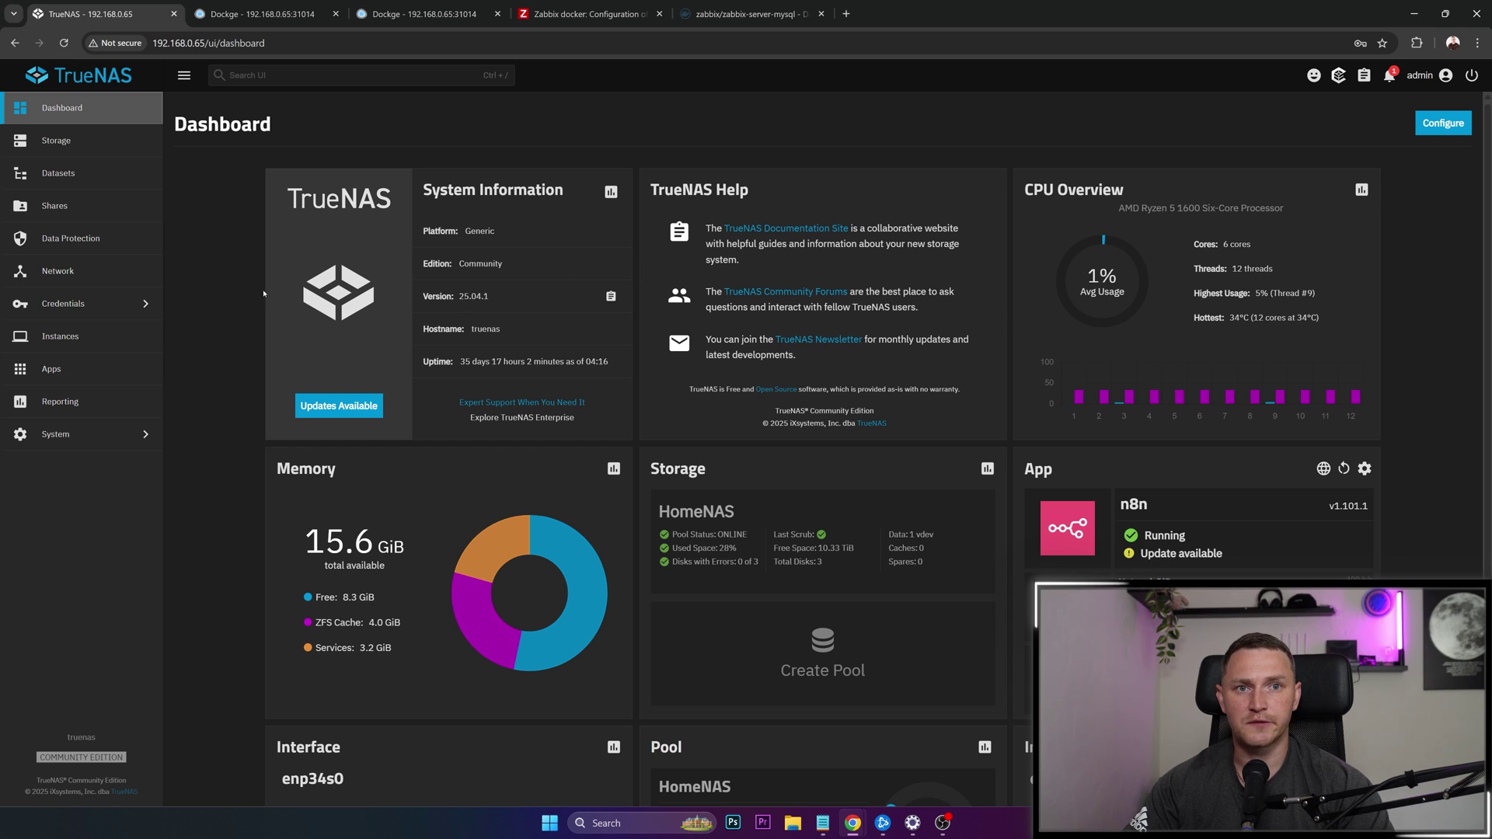
{"action": "left_click", "coordinate": [584, 14]}
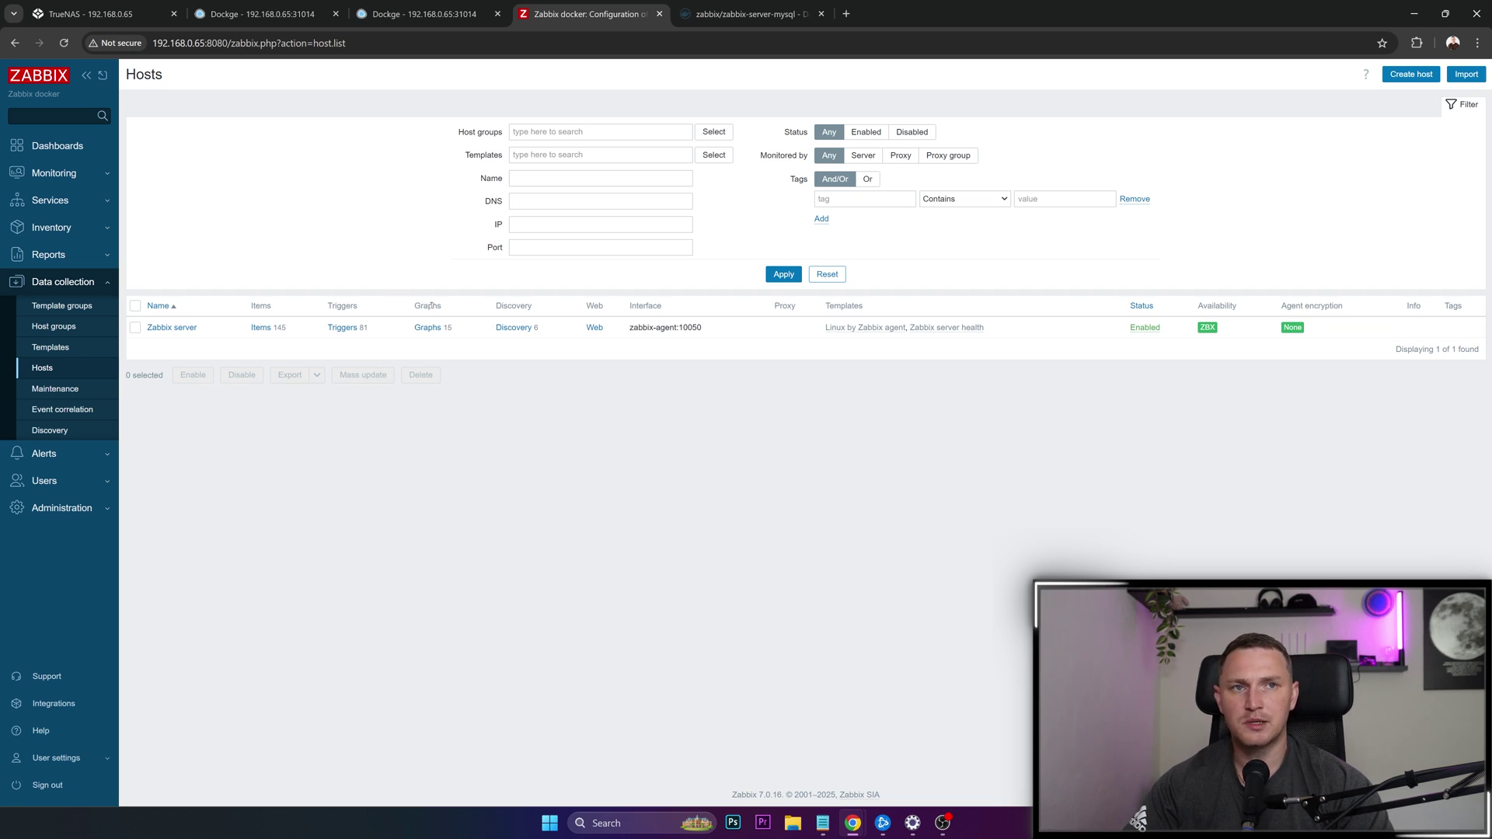
{"action": "key", "text": "alt+Tab"}
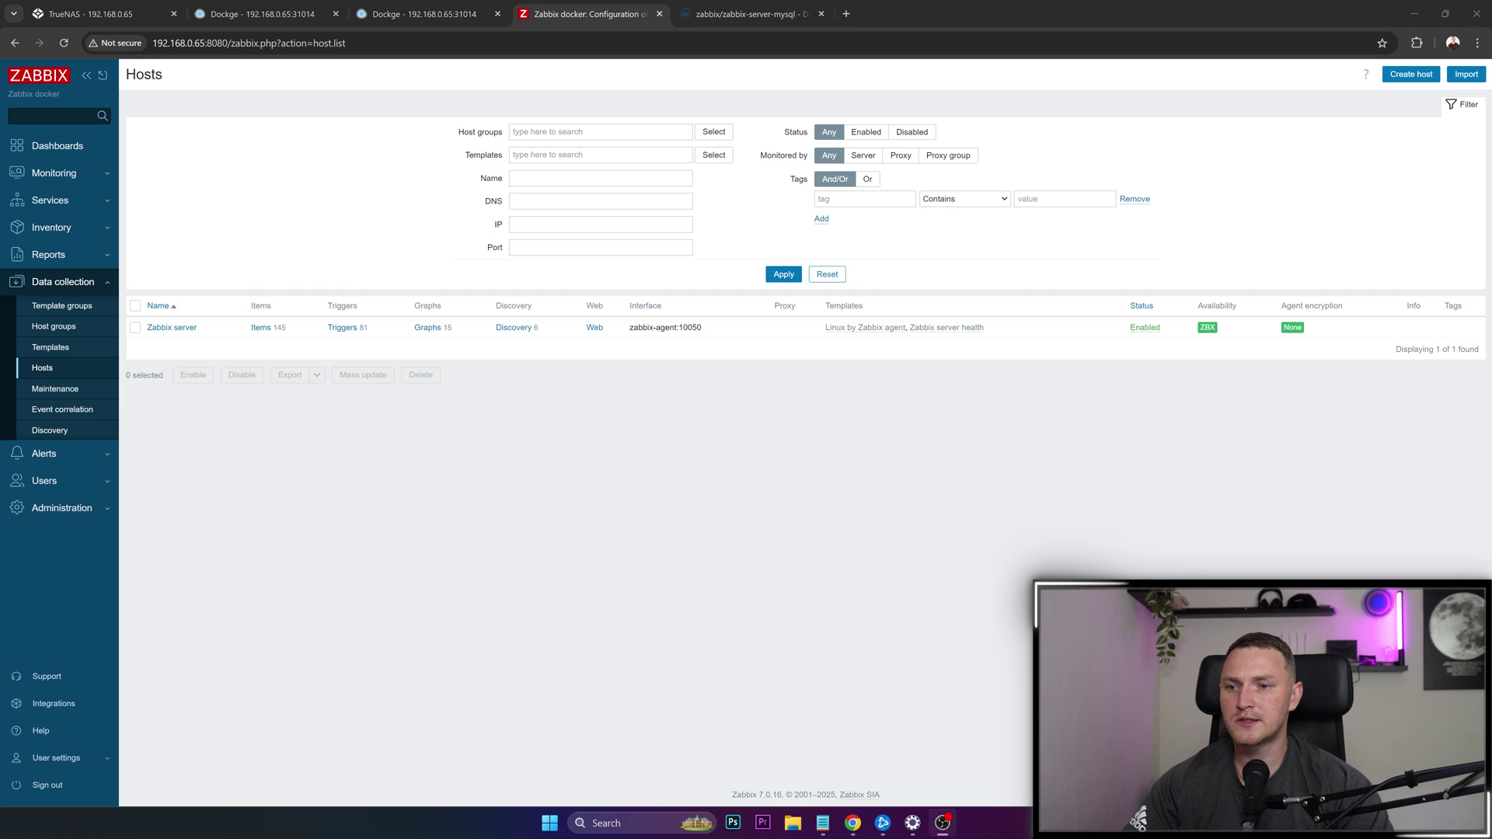